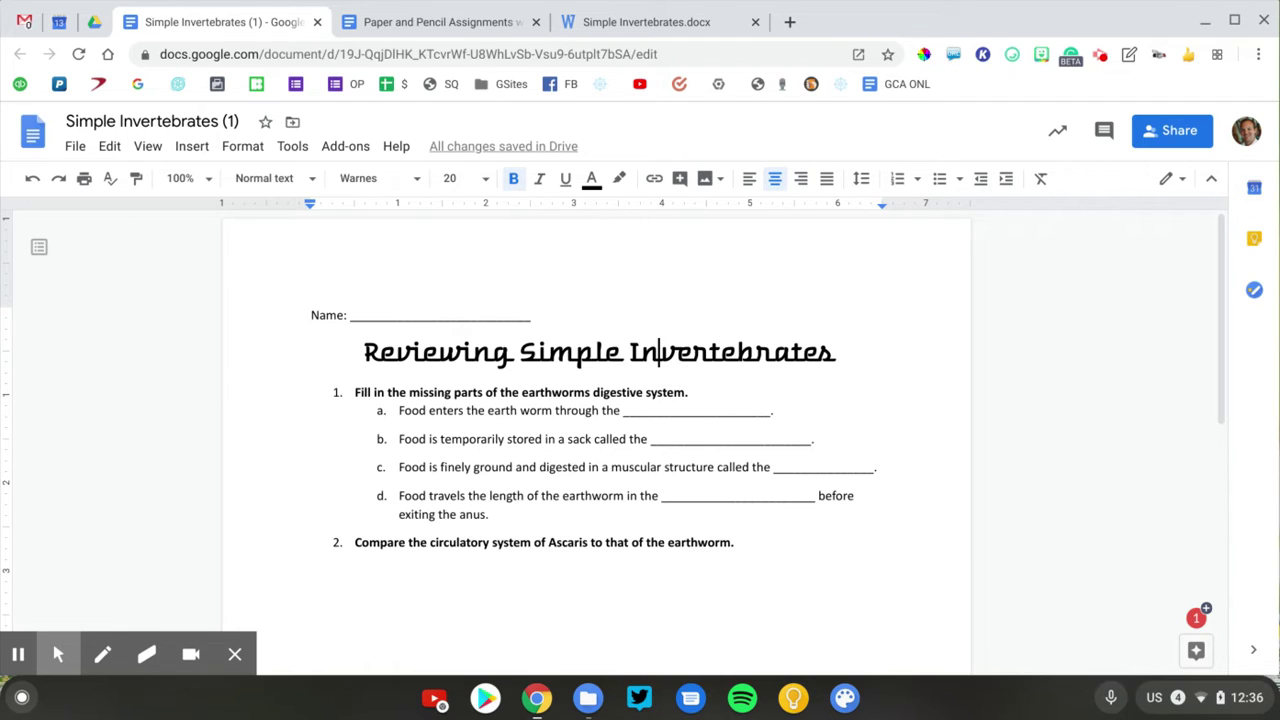
Delete the Name line from the top of the worksheet
{"action": "left_click", "coordinate": [606, 452]}
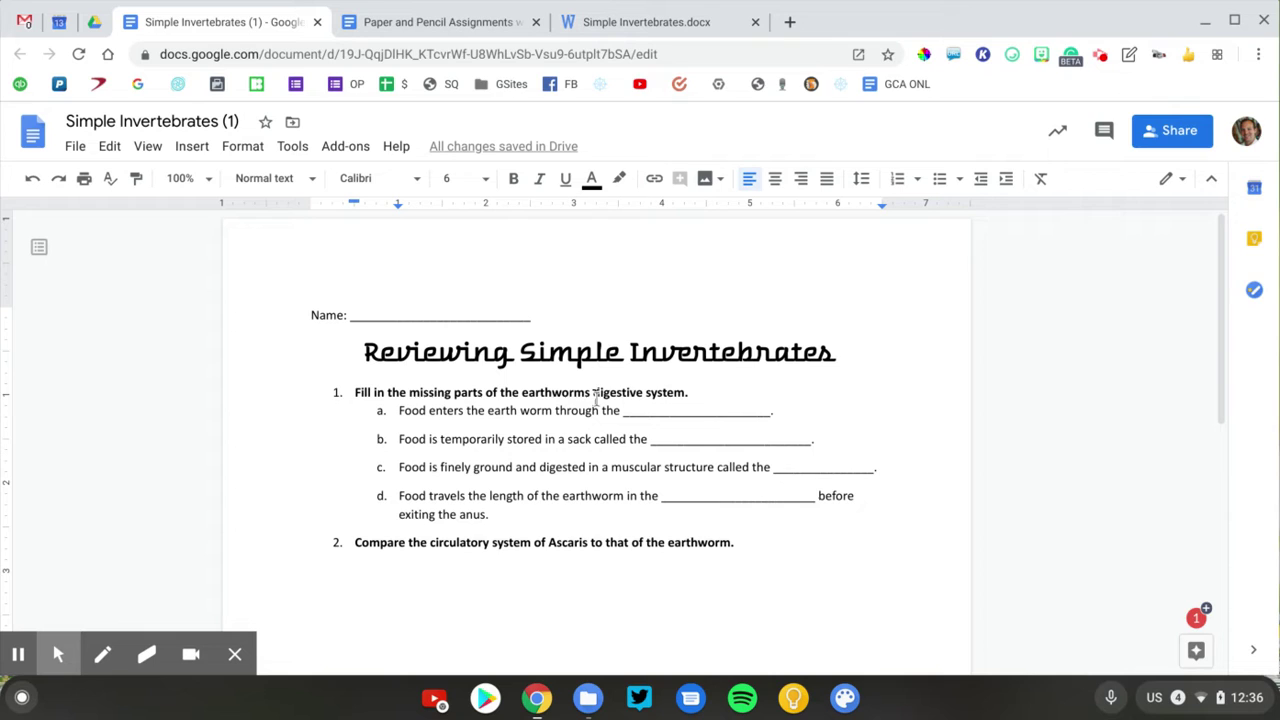
{"action": "left_click", "coordinate": [486, 315]}
{"action": "triple_click", "coordinate": [486, 315]}
{"action": "key", "text": "BackSpace"}
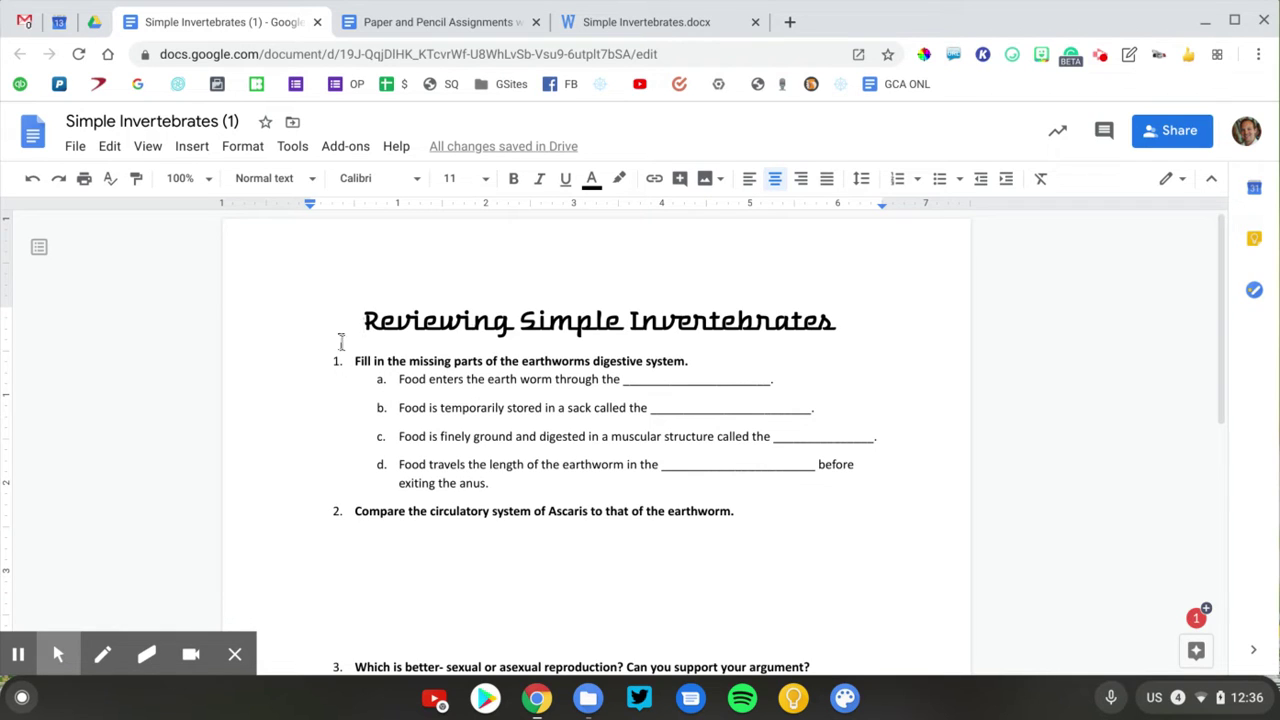
Add an empty unnumbered line above question 1
{"action": "left_click", "coordinate": [352, 364]}
{"action": "key", "text": "Return"}
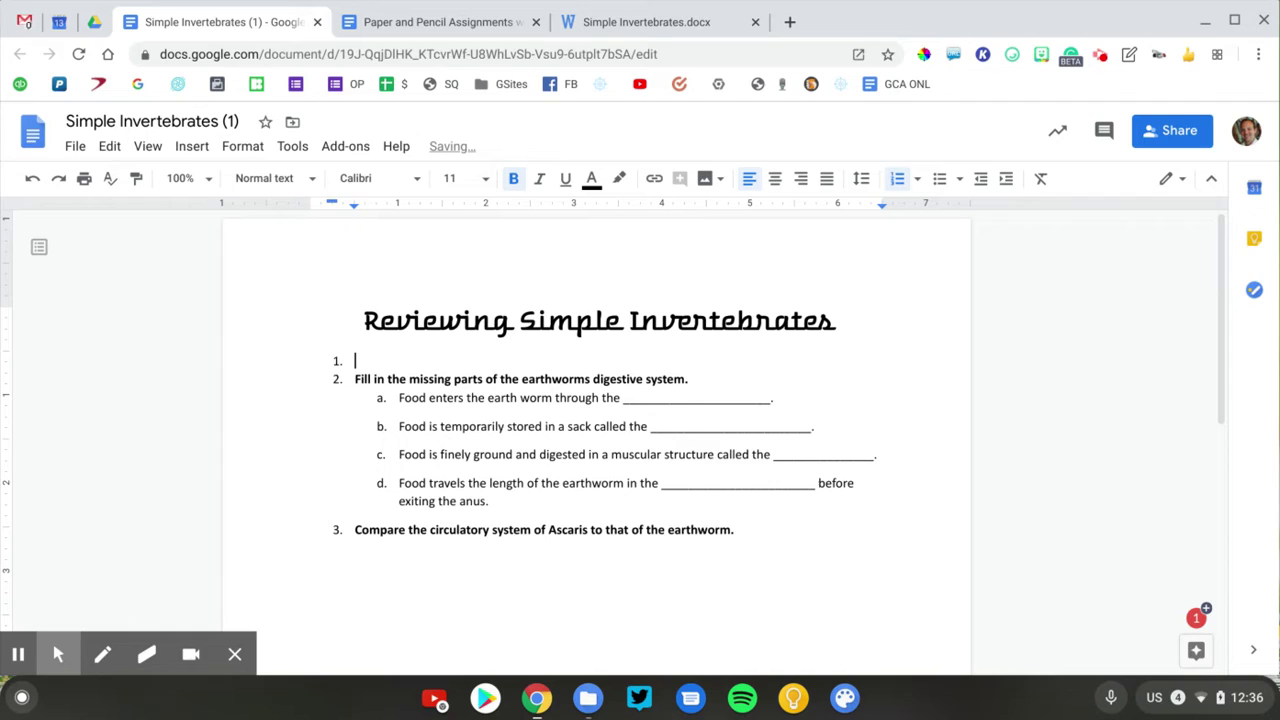
{"action": "key", "text": "BackSpace"}
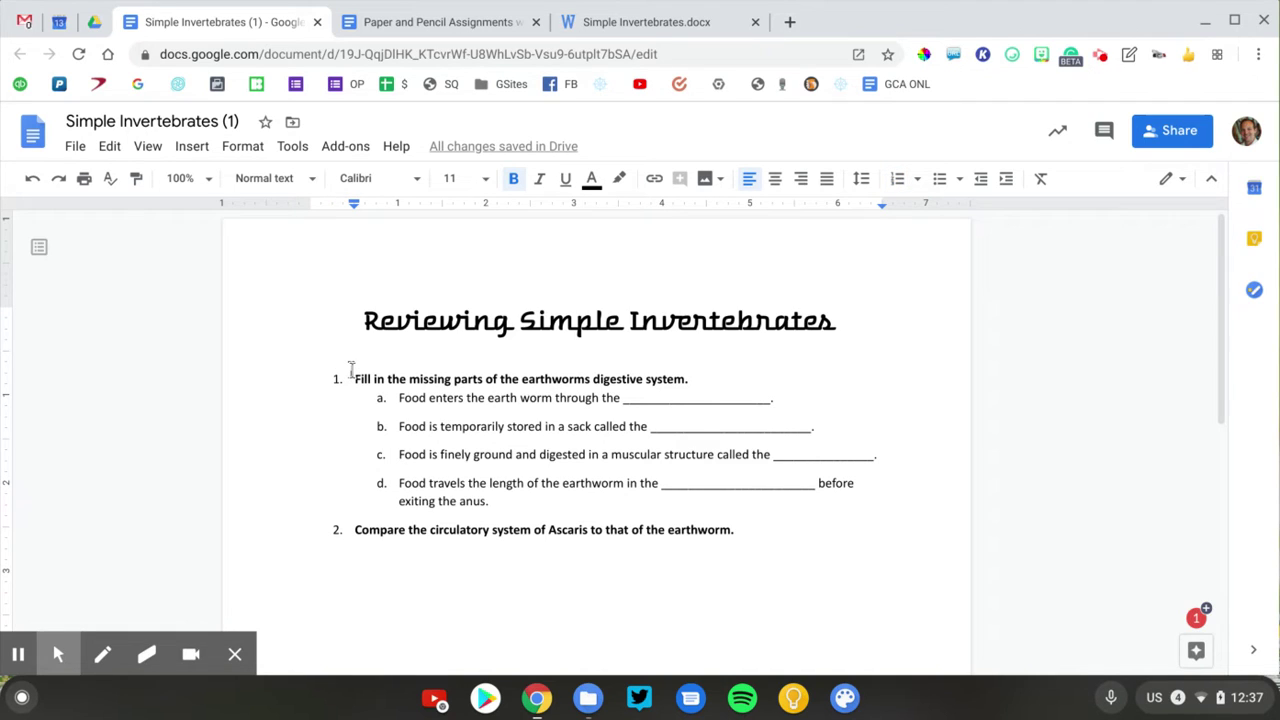
Insert a 1 x 2 table below the worksheet title
{"action": "left_click", "coordinate": [192, 147]}
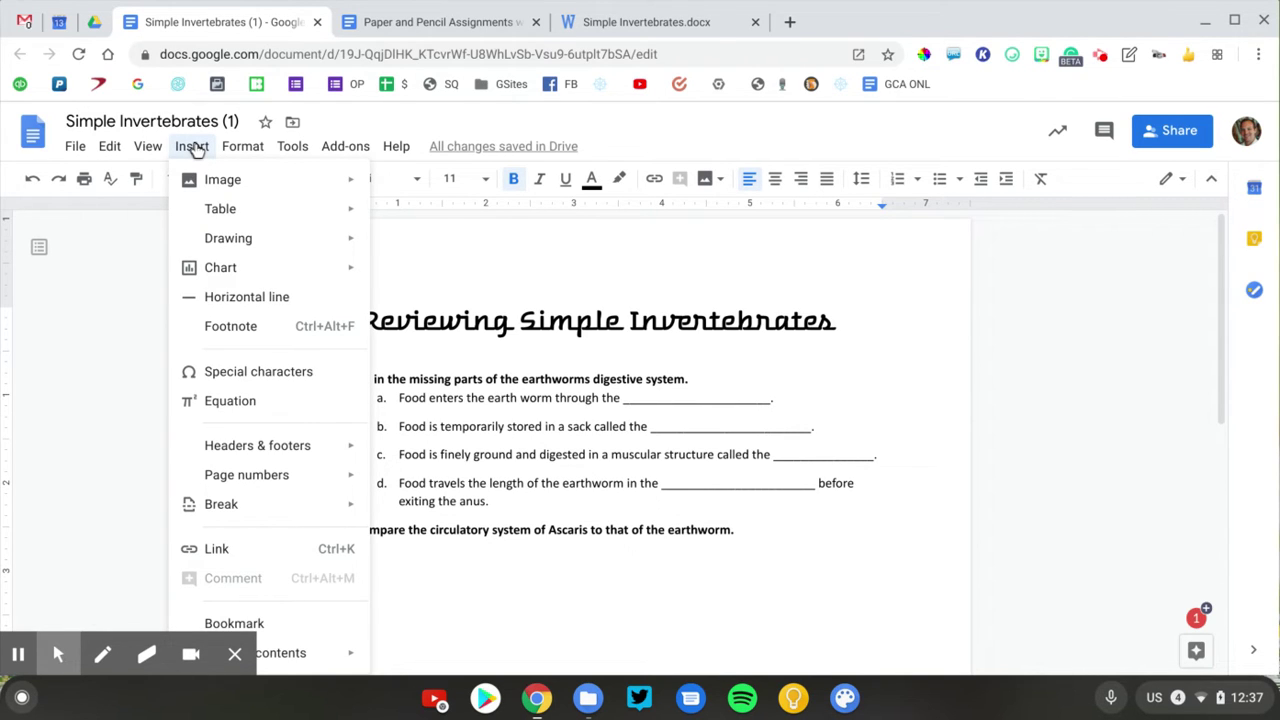
{"action": "mouse_move", "coordinate": [153, 151]}
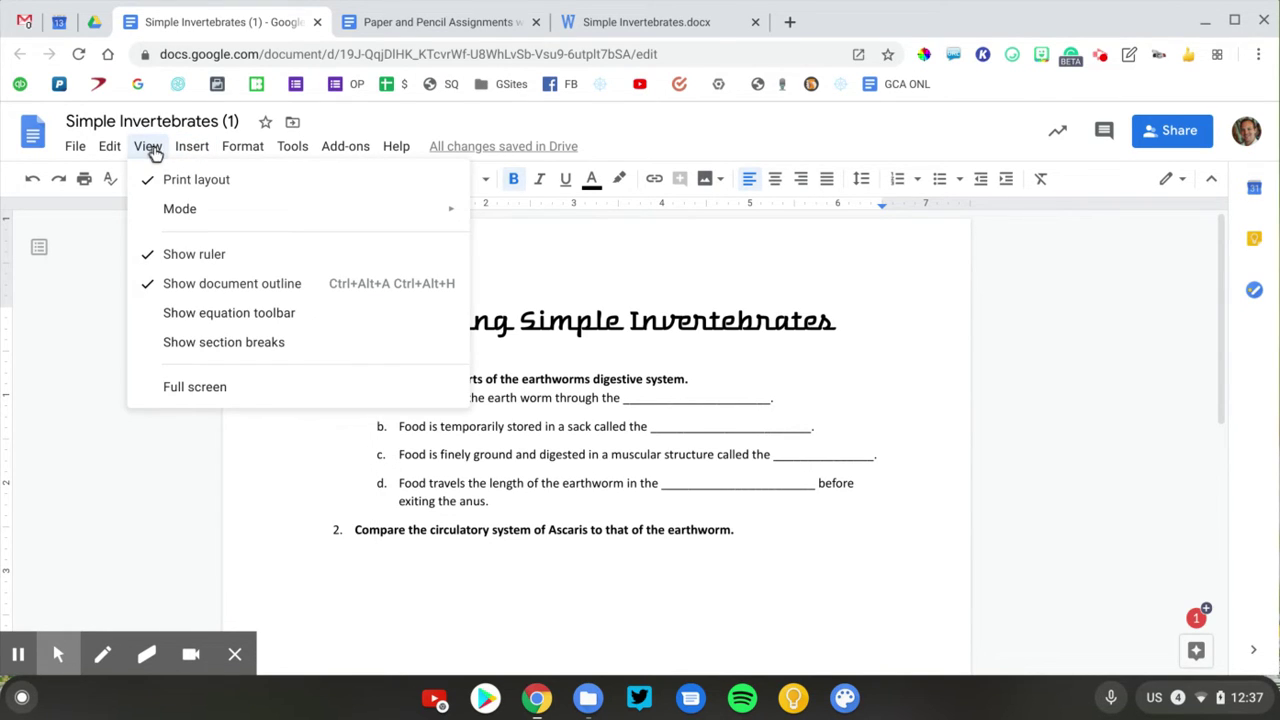
{"action": "mouse_move", "coordinate": [252, 160]}
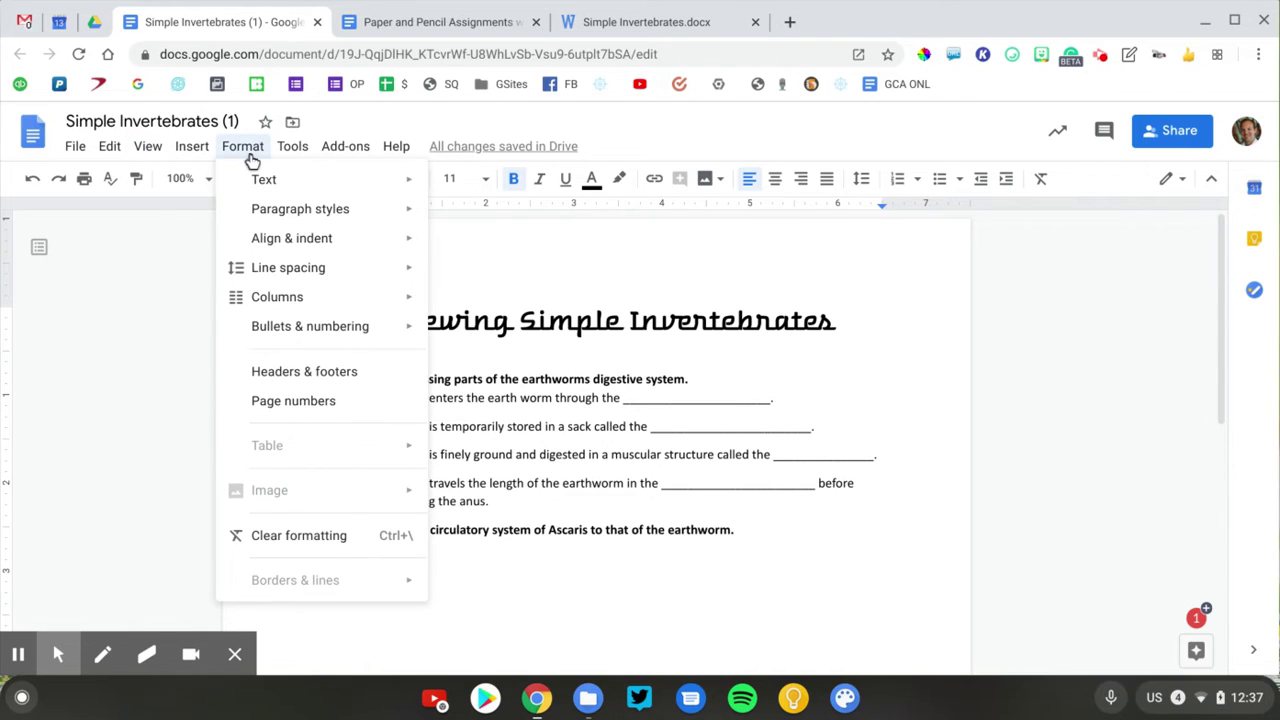
{"action": "mouse_move", "coordinate": [196, 148]}
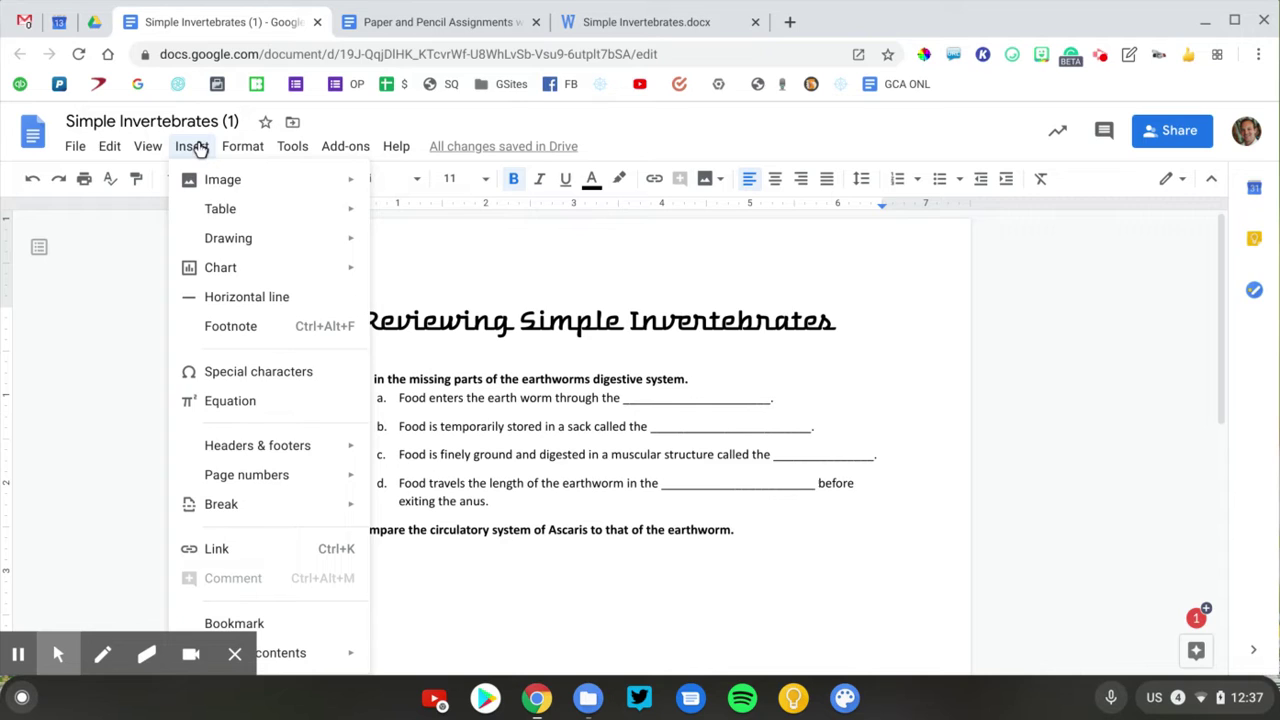
{"action": "mouse_move", "coordinate": [228, 210]}
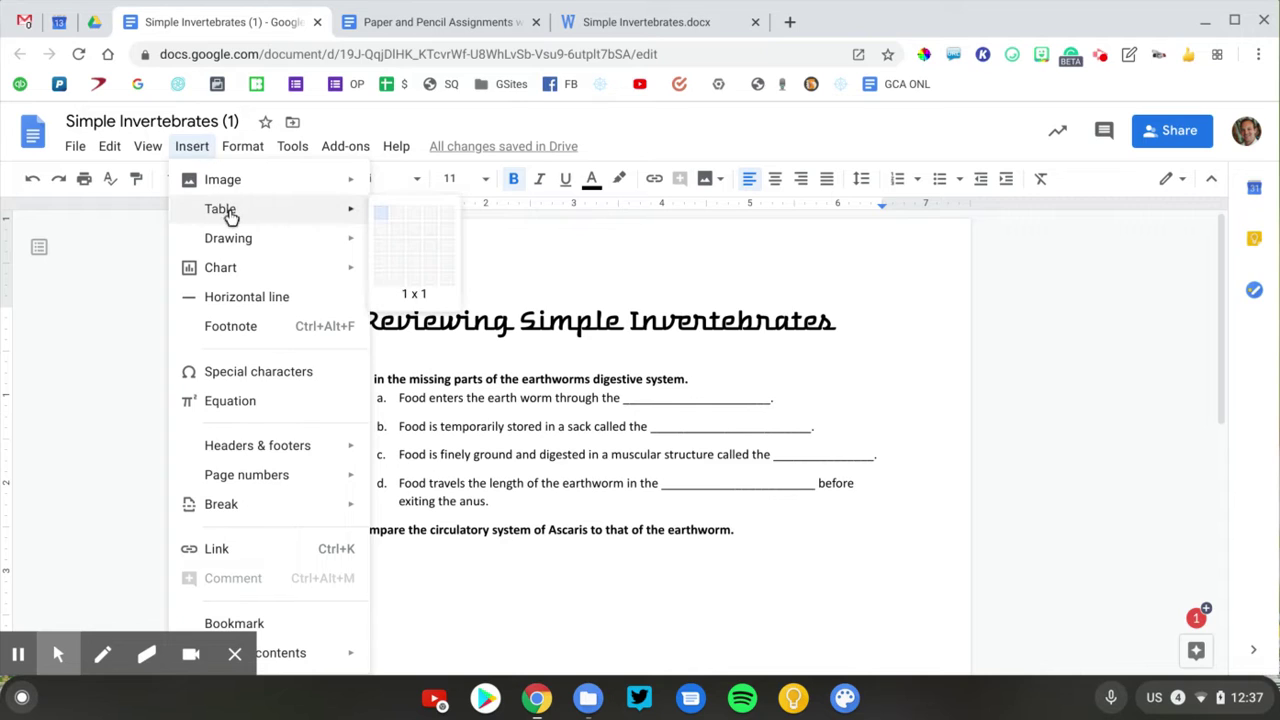
{"action": "left_click", "coordinate": [384, 232]}
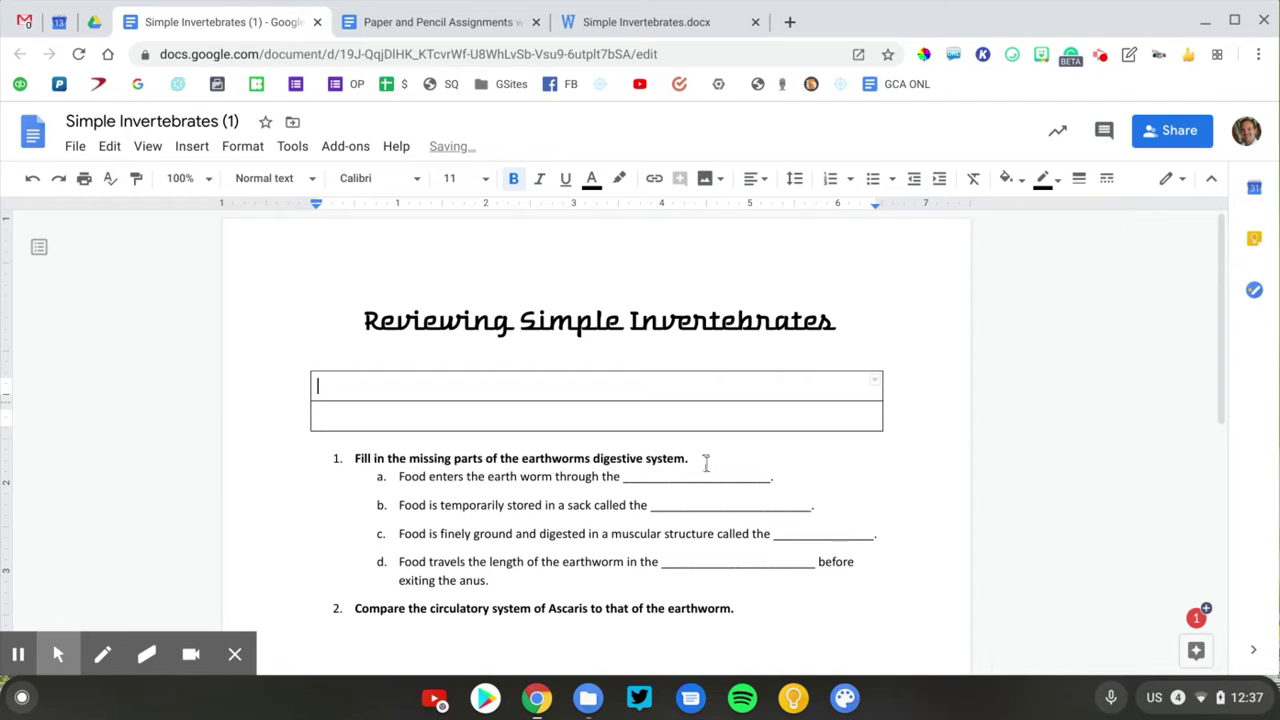
Move question 1 into the first cell and its items a–d into the second cell
{"action": "left_click_drag", "start_coordinate": [705, 462], "coordinate": [350, 462]}
{"action": "key", "text": "ctrl+c"}
{"action": "key", "text": "BackSpace"}
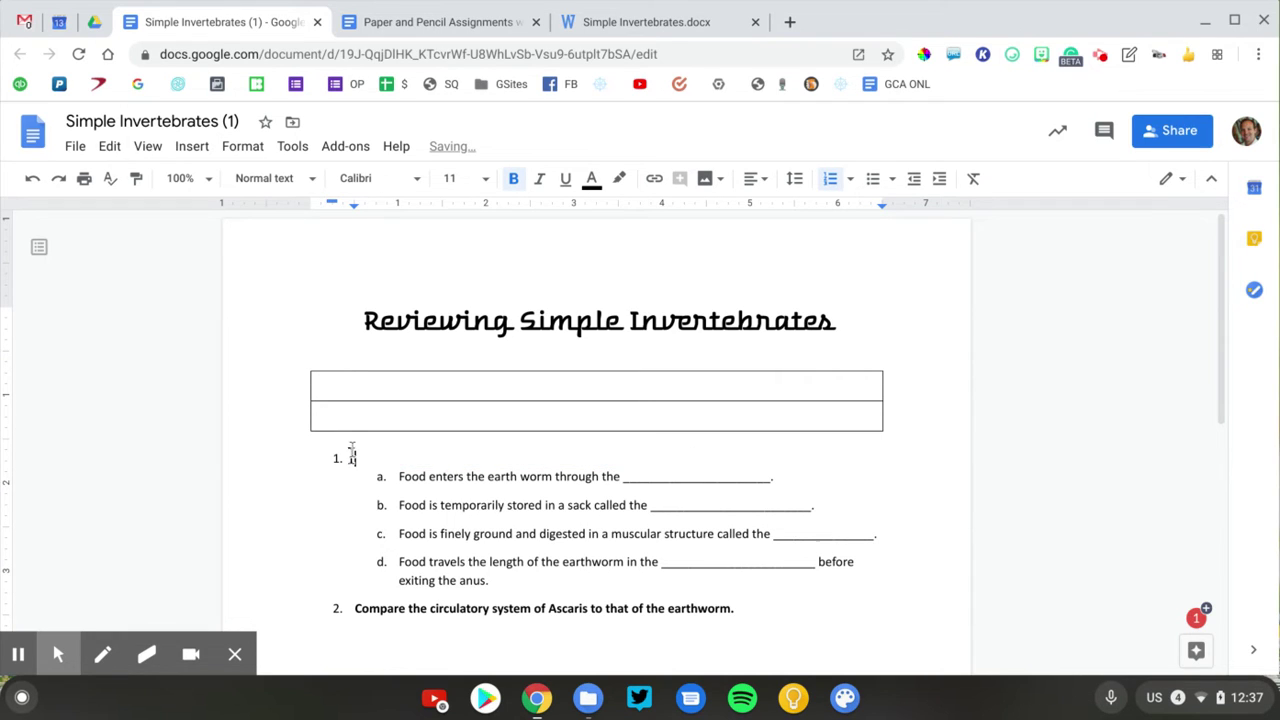
{"action": "left_click", "coordinate": [351, 385]}
{"action": "key", "text": "ctrl+v"}
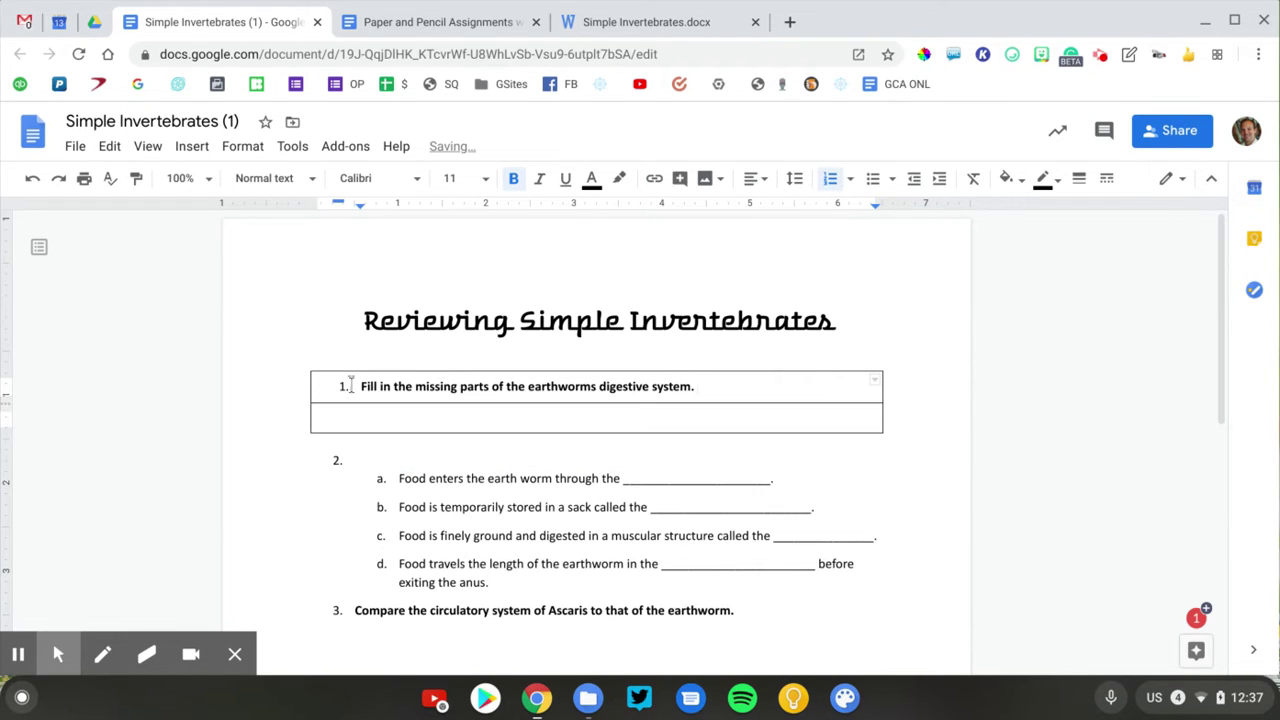
{"action": "left_click_drag", "start_coordinate": [398, 478], "coordinate": [490, 582]}
{"action": "key", "text": "ctrl+x"}
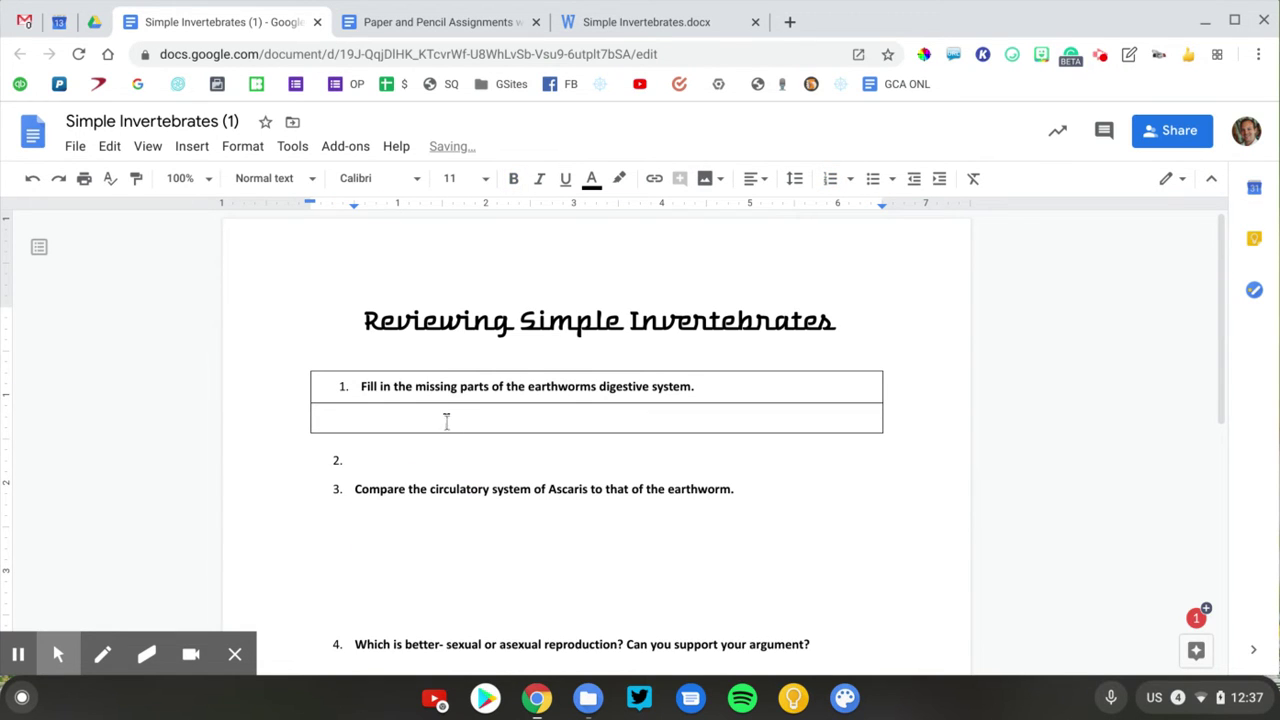
{"action": "left_click", "coordinate": [445, 418]}
{"action": "key", "text": "ctrl+v"}
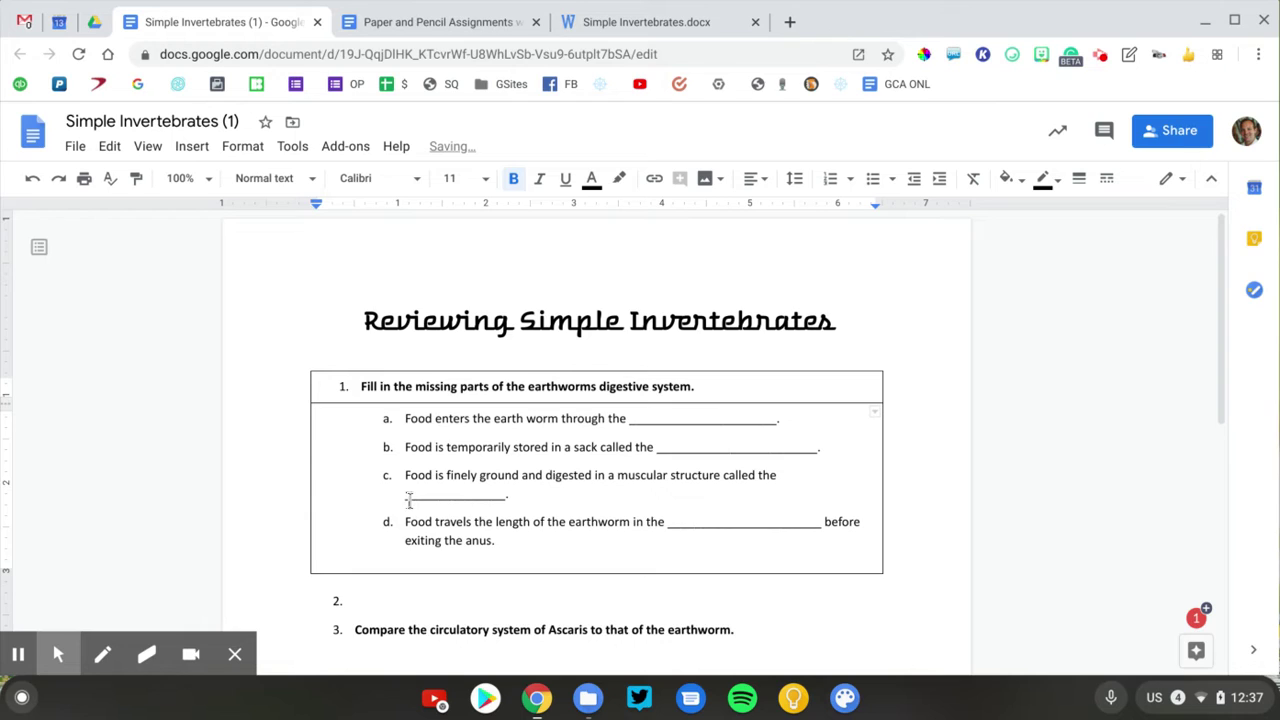
{"action": "key", "text": "BackSpace"}
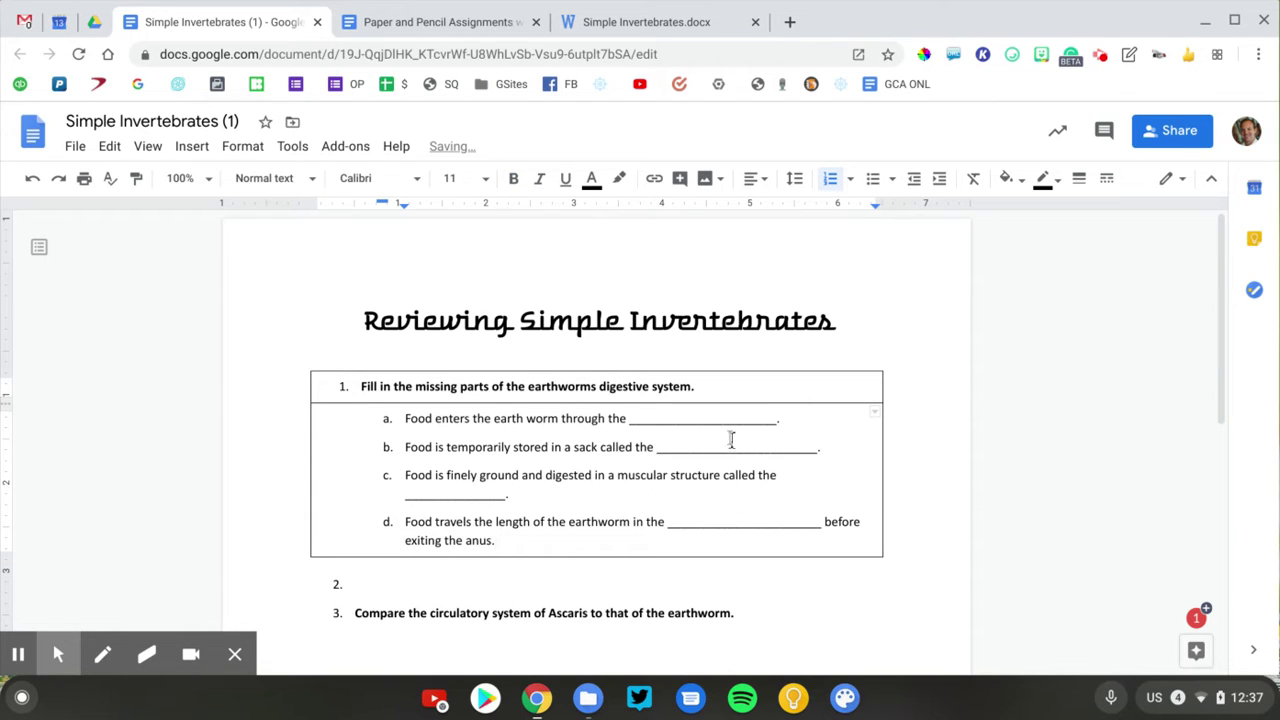
Replace item a's blank underline with the text '[type answer here]'
{"action": "left_click", "coordinate": [688, 418]}
{"action": "type", "text": "asdf;jkasdf;jklldsfa"}
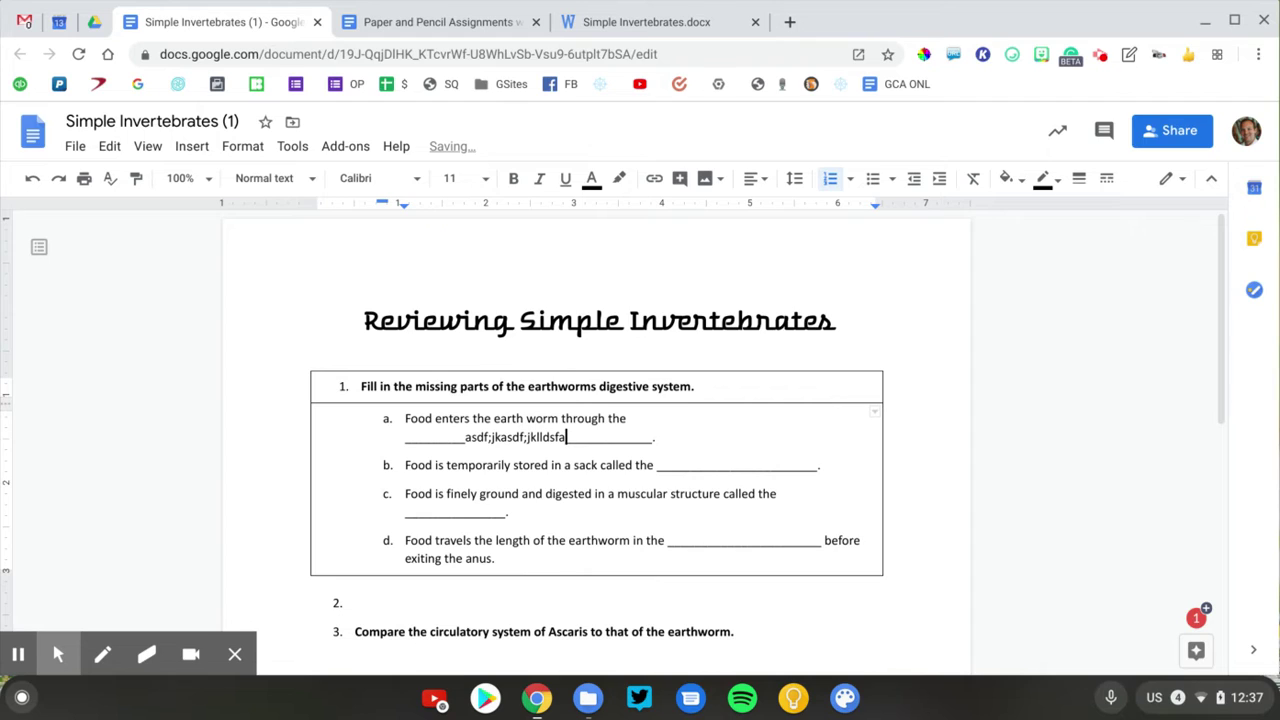
{"action": "key", "text": "ctrl+z"}
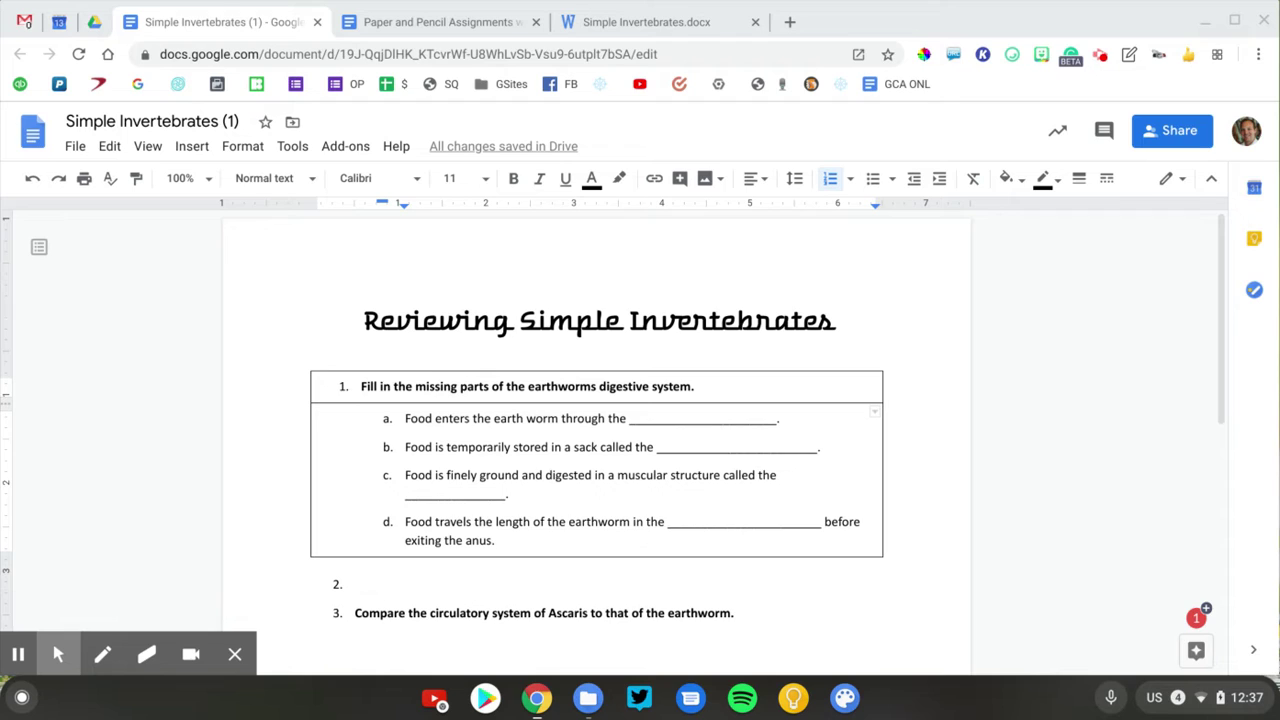
{"action": "left_click_drag", "start_coordinate": [781, 419], "coordinate": [624, 425]}
{"action": "left_click", "coordinate": [781, 419]}
{"action": "left_click_drag", "start_coordinate": [781, 419], "coordinate": [630, 428]}
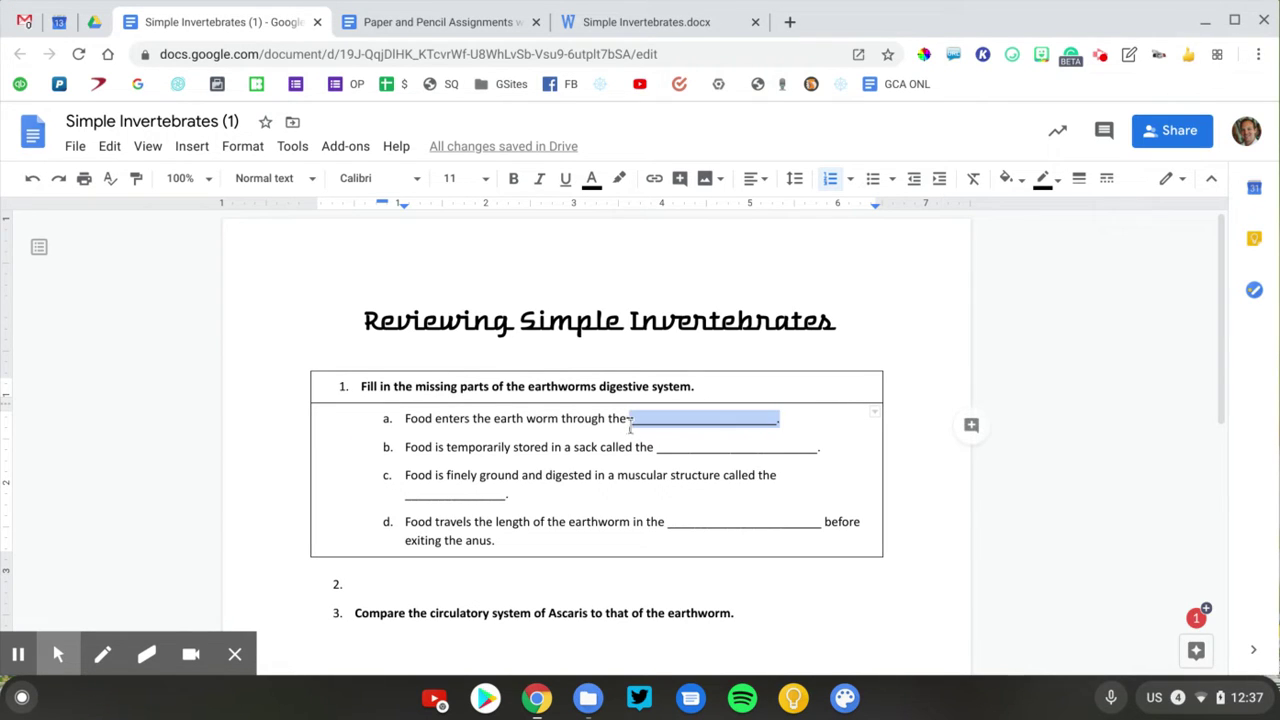
{"action": "type", "text": "[ty"}
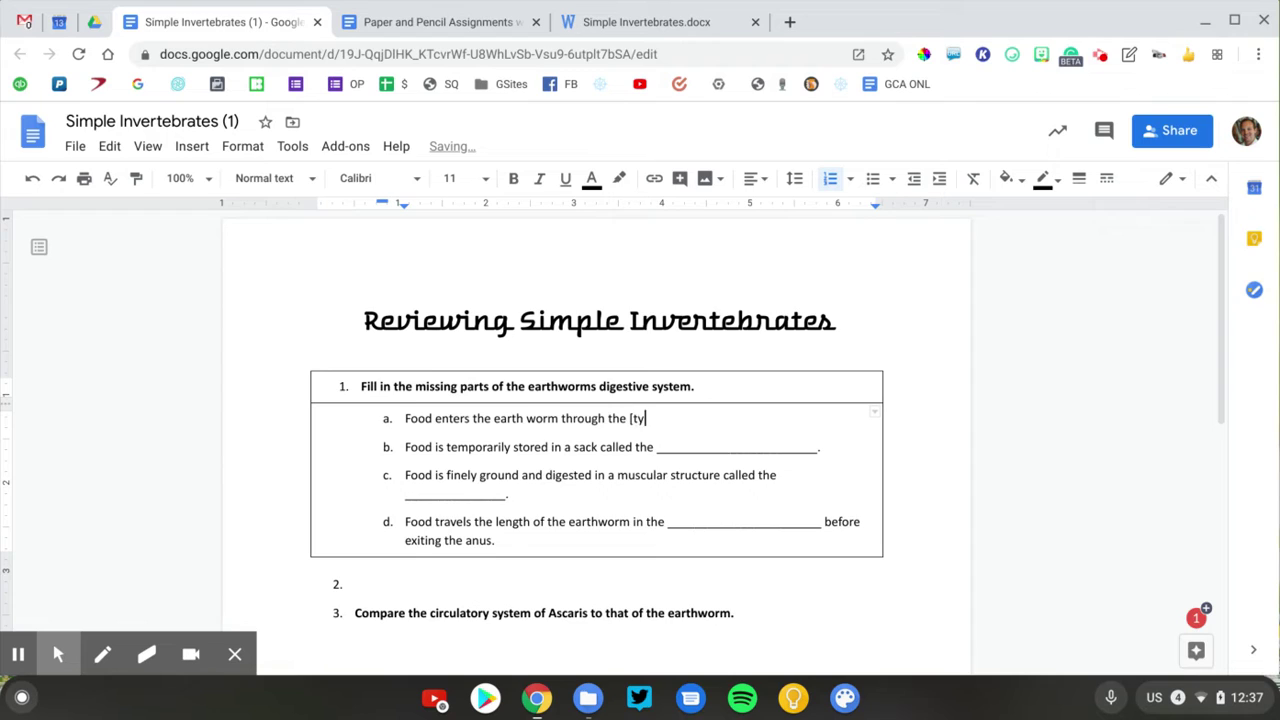
{"action": "type", "text": "pe answer here]"}
Make item a's '[type answer here]' placeholder bold and red
{"action": "key", "text": "ctrl+shift+Left"}
{"action": "key", "text": "ctrl+shift+Left"}
{"action": "key", "text": "ctrl+shift+Left"}
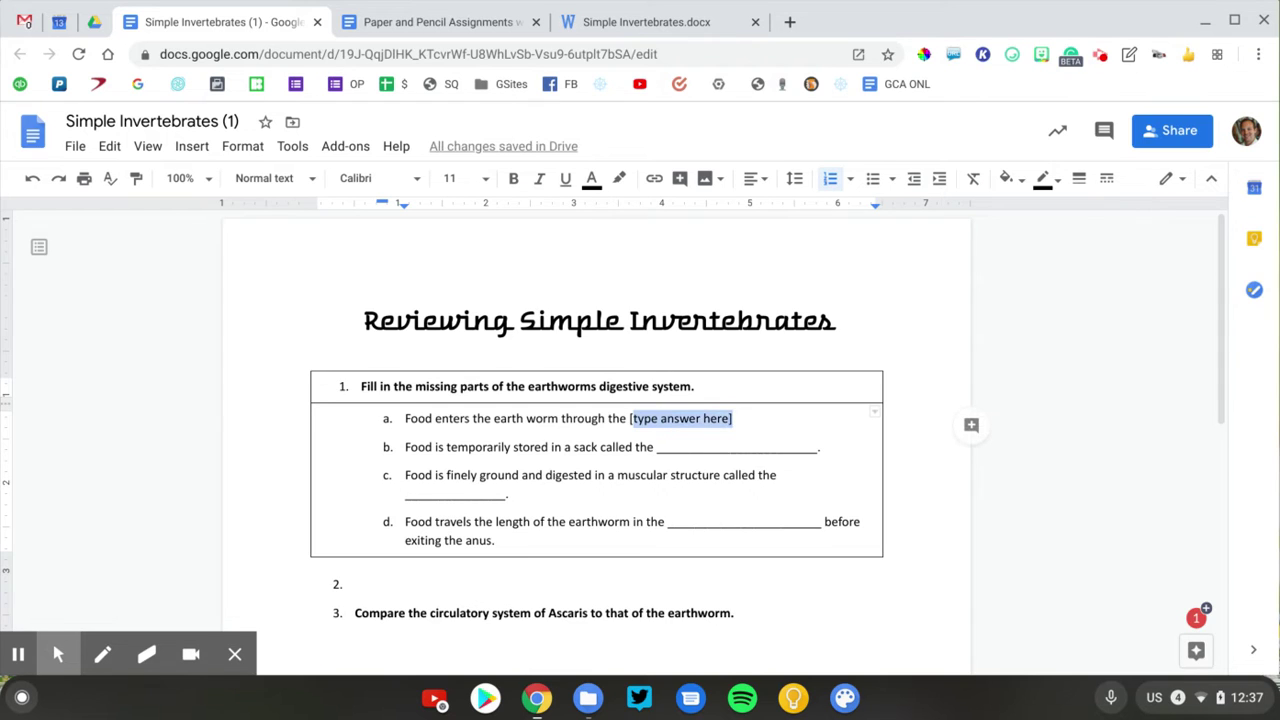
{"action": "key", "text": "shift+Left"}
{"action": "key", "text": "ctrl+b"}
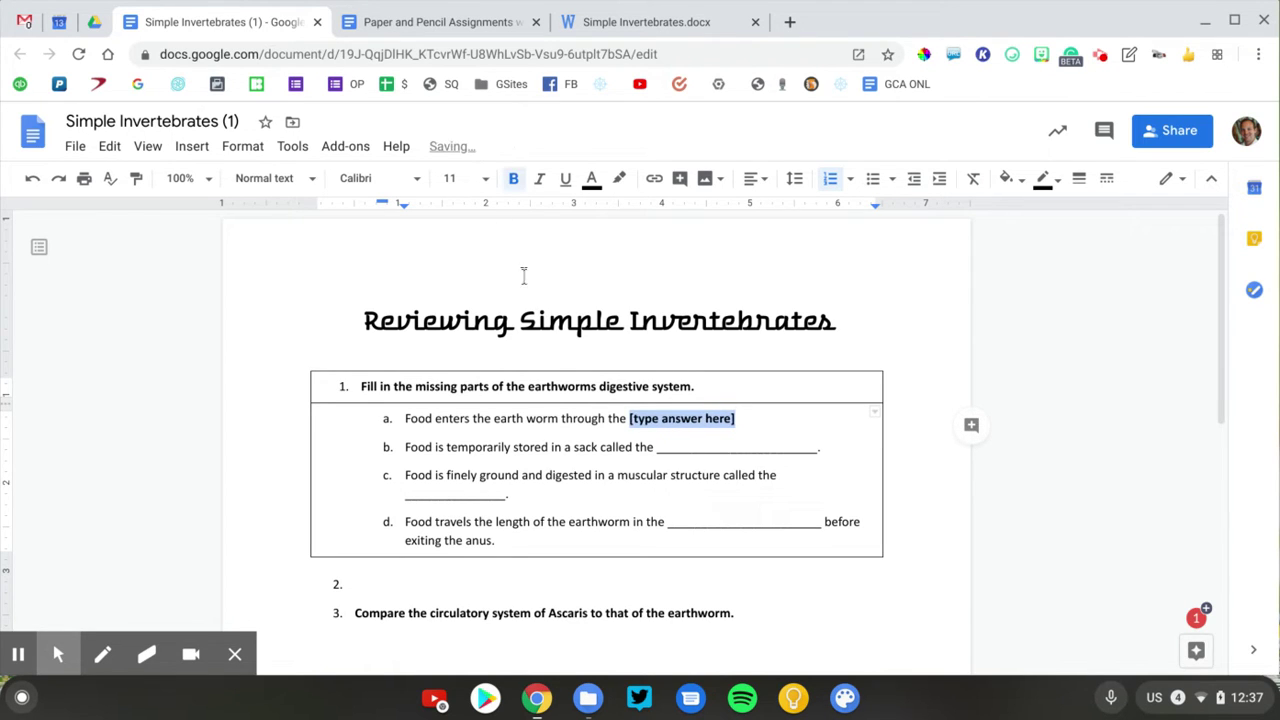
{"action": "left_click", "coordinate": [593, 176]}
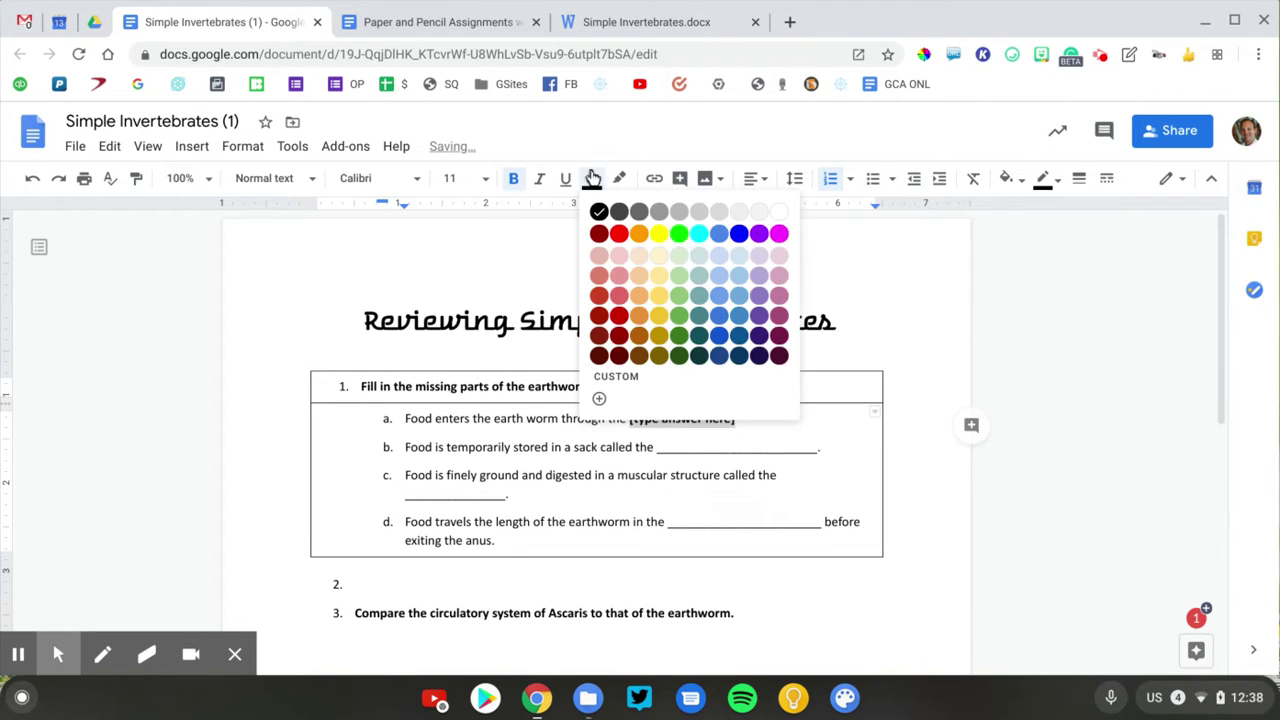
{"action": "left_click", "coordinate": [616, 236]}
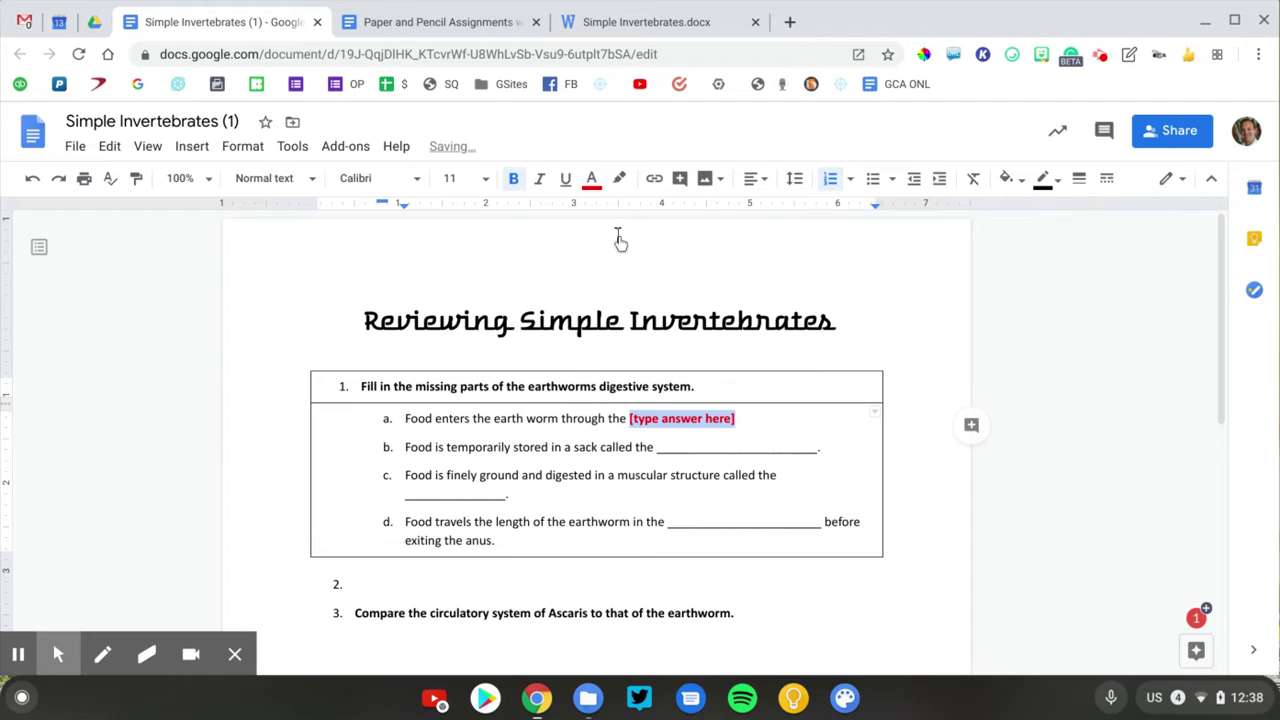
{"action": "left_click", "coordinate": [732, 419]}
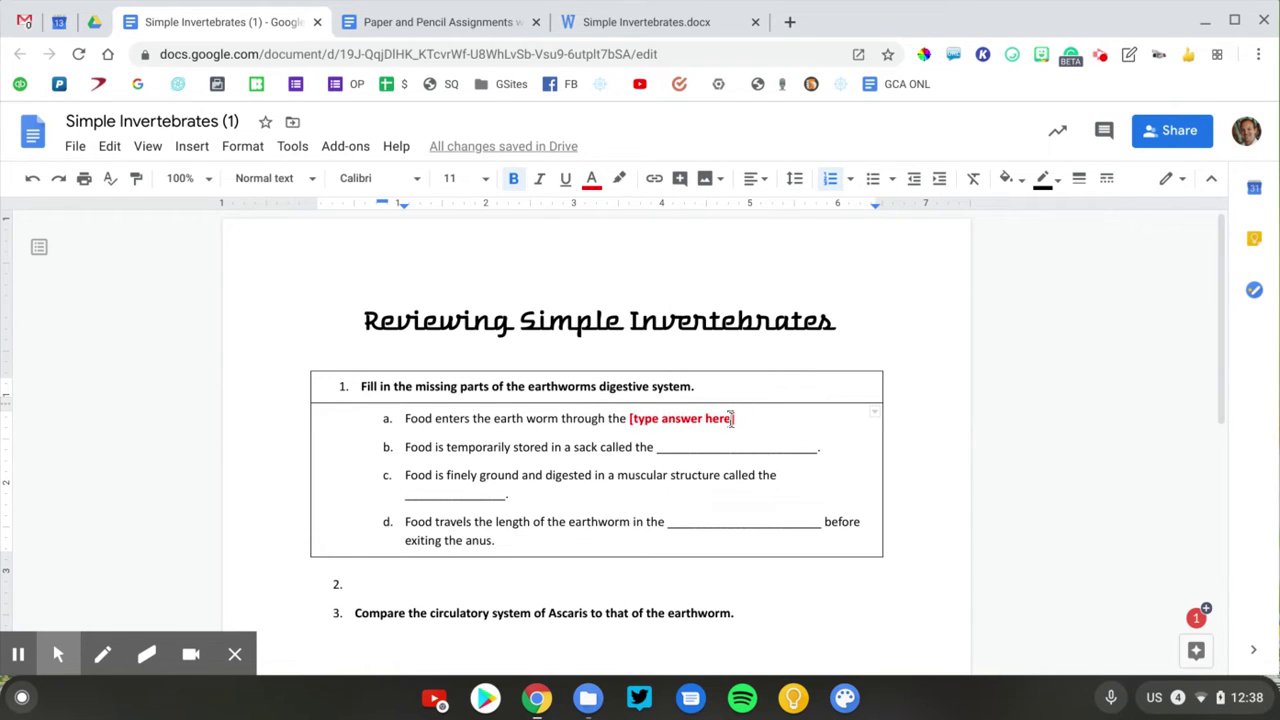
Paste the red placeholder over the remaining blanks in items b–d
{"action": "key", "text": "ctrl+shift+Left"}
{"action": "key", "text": "ctrl+shift+Left"}
{"action": "key", "text": "ctrl+shift+Left"}
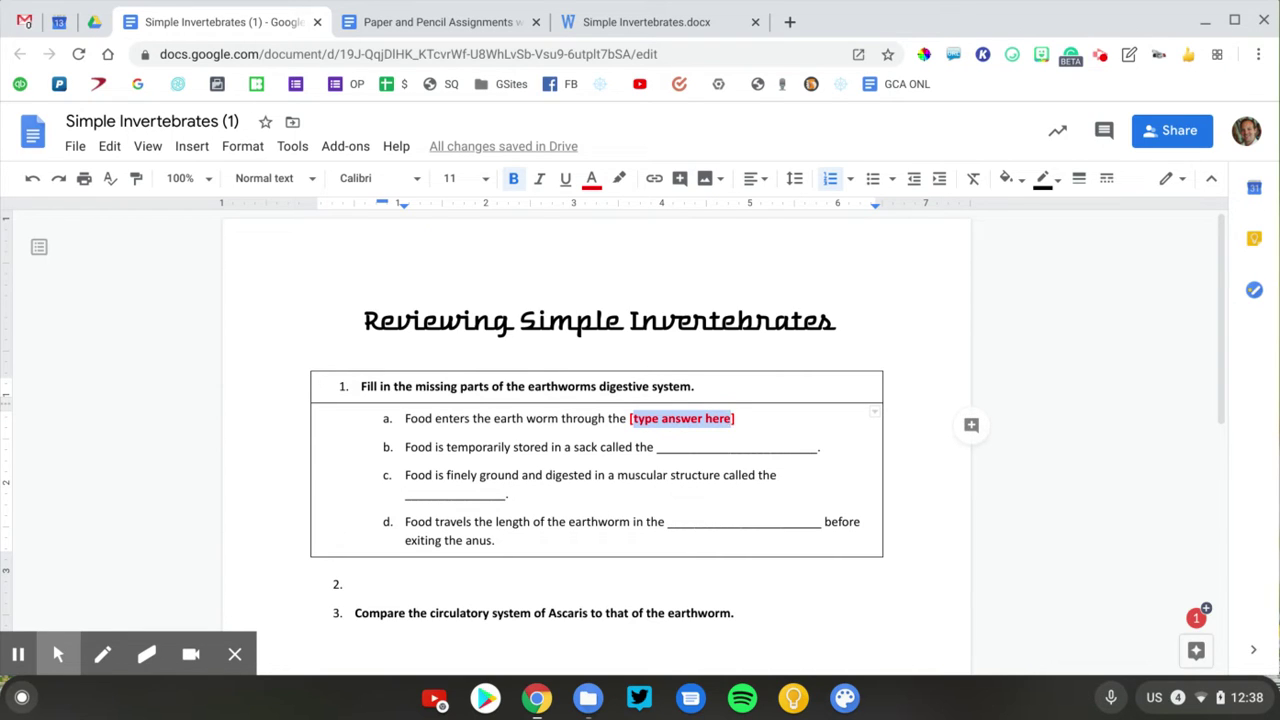
{"action": "type", "text": "mou"}
{"action": "key", "text": "ctrl+z"}
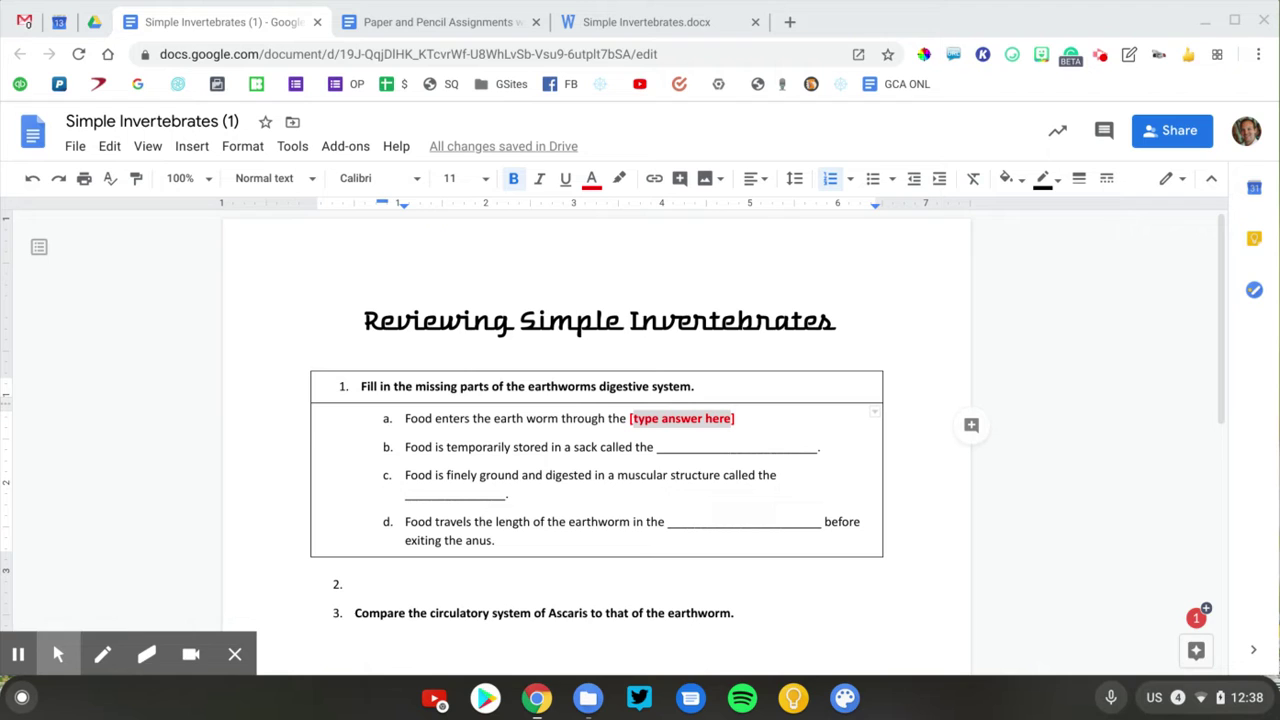
{"action": "left_click_drag", "start_coordinate": [514, 543], "coordinate": [388, 414]}
{"action": "type", "text": "Food enters the earth worm through the [type answer here] Food is temporarily stored in a sack called the [type answer here] Food is finely ground and digested in a muscular structure called the [type answer here] Food travels the length of the earthworm in the [type answer here] before exiting the anus."}
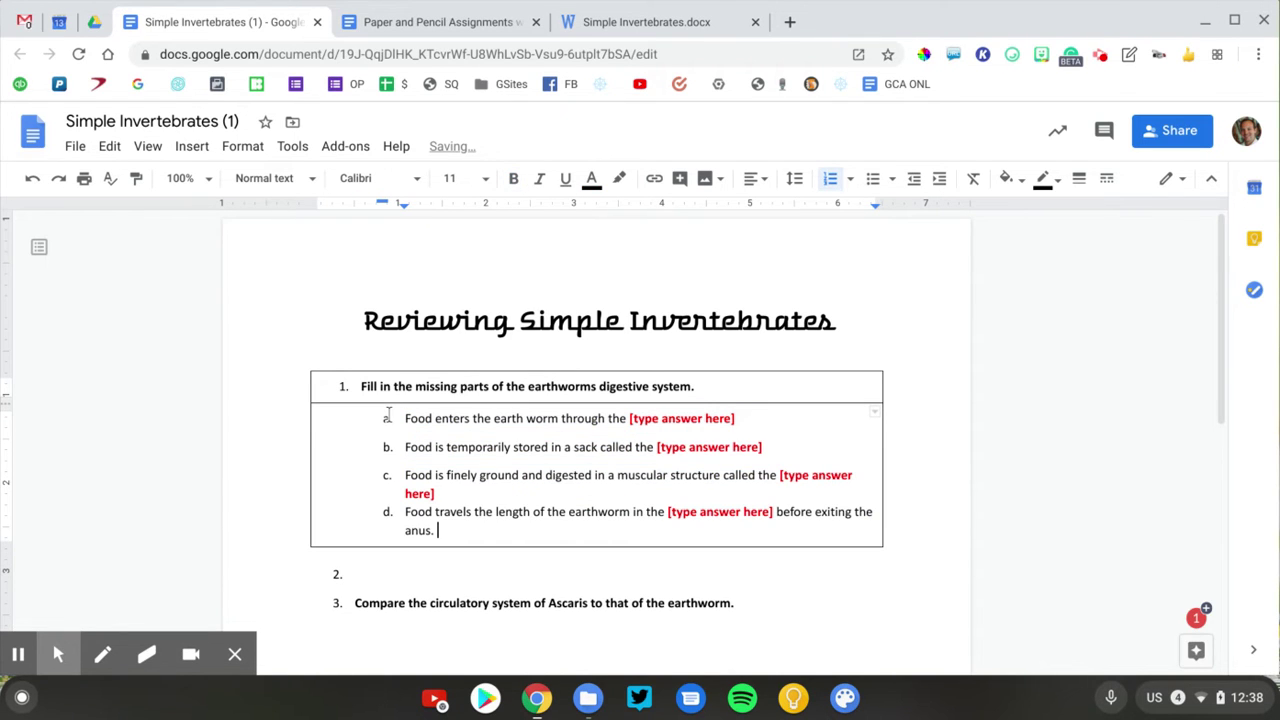
Remove the empty numbered item and insert a 1 x 2 table under question 2
{"action": "scroll", "coordinate": [388, 414], "scroll_direction": "down", "scroll_amount": 2}
{"action": "left_click", "coordinate": [370, 477]}
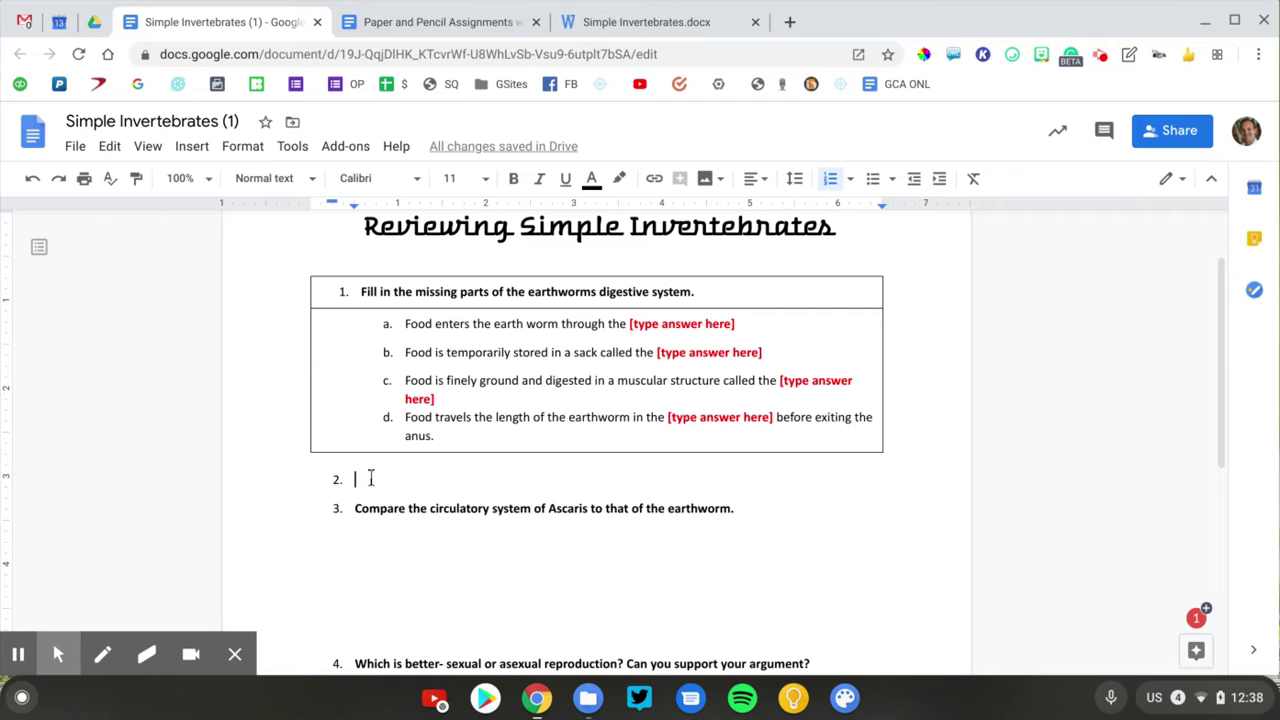
{"action": "key", "text": "BackSpace"}
{"action": "key", "text": "BackSpace"}
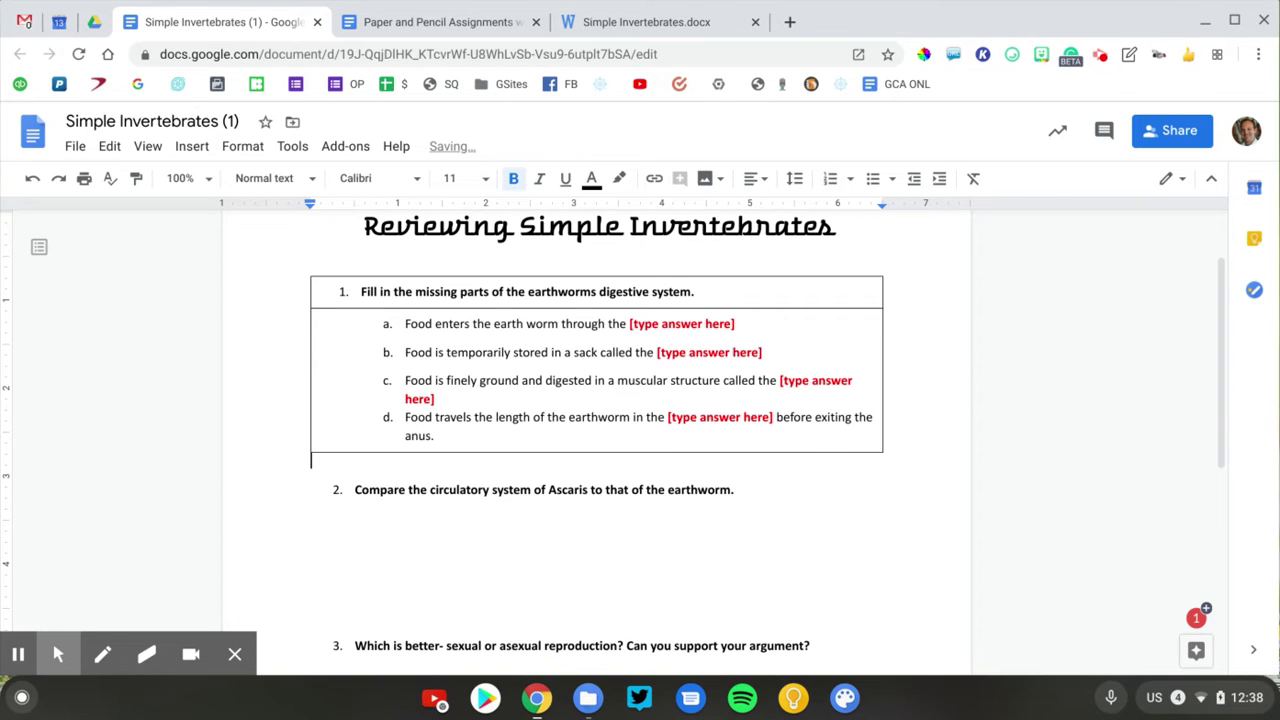
{"action": "left_click", "coordinate": [461, 531]}
{"action": "scroll", "coordinate": [461, 531], "scroll_direction": "down", "scroll_amount": 2}
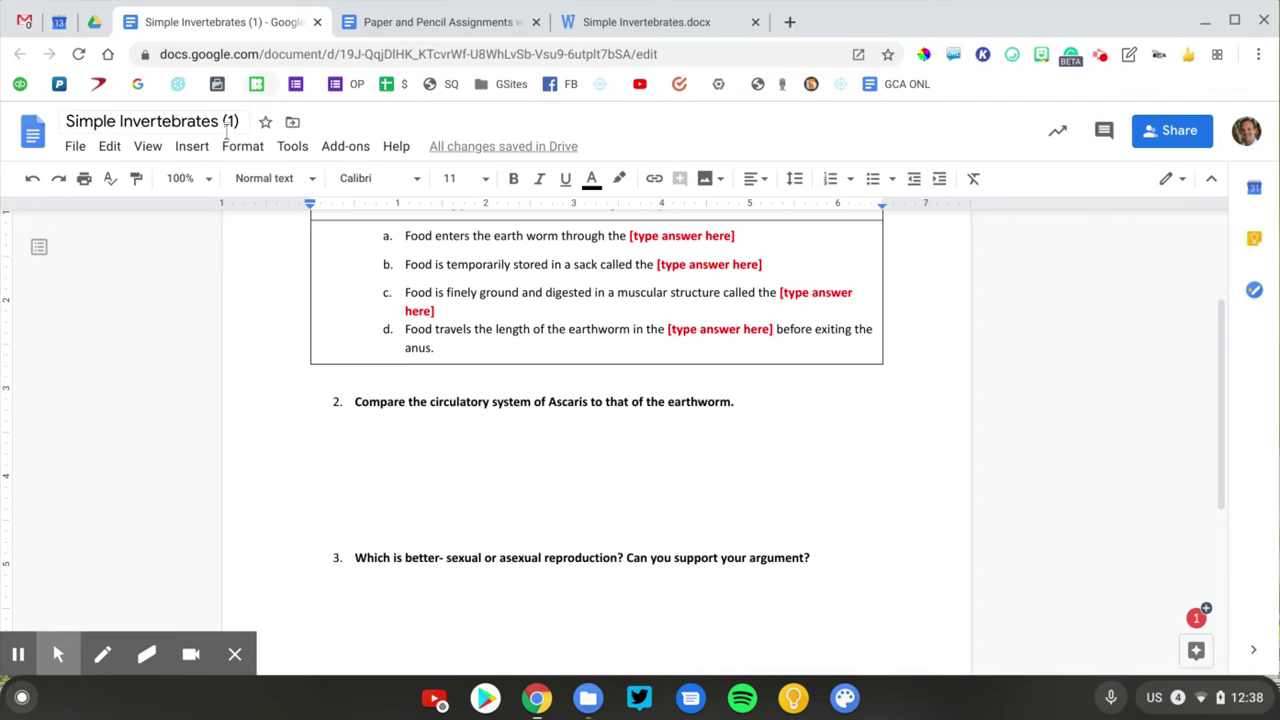
{"action": "left_click", "coordinate": [183, 150]}
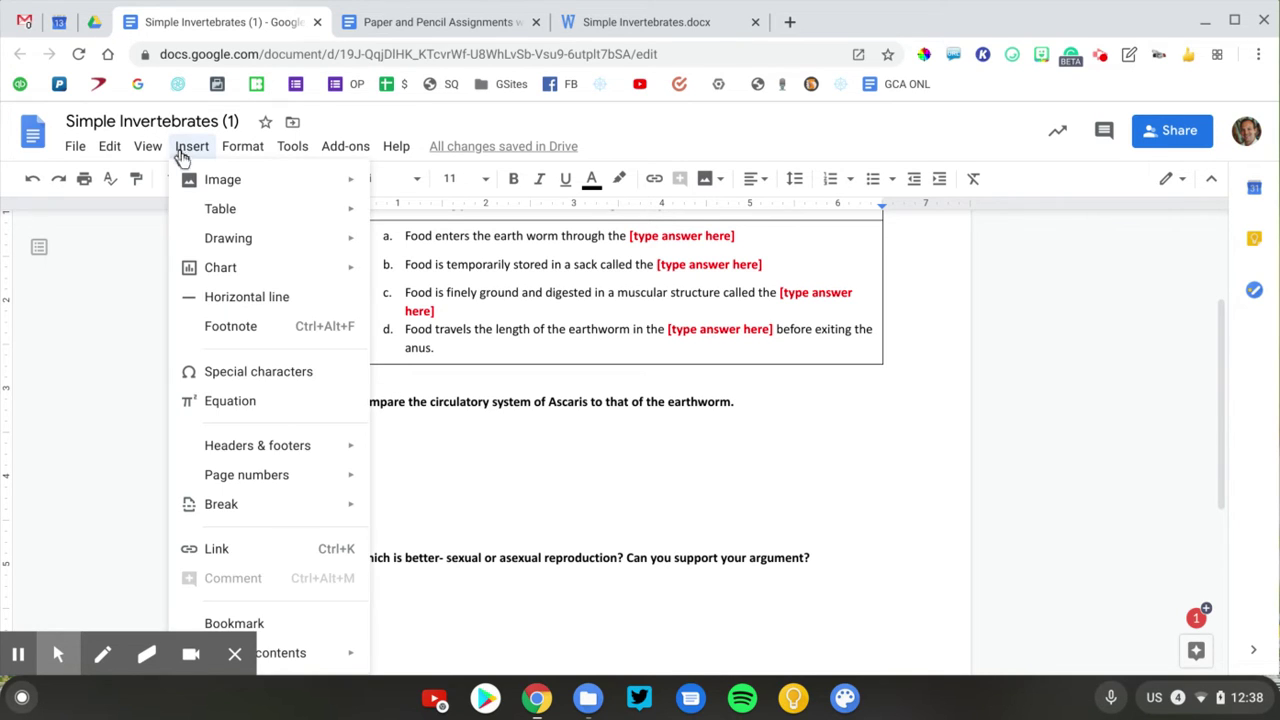
{"action": "mouse_move", "coordinate": [249, 209]}
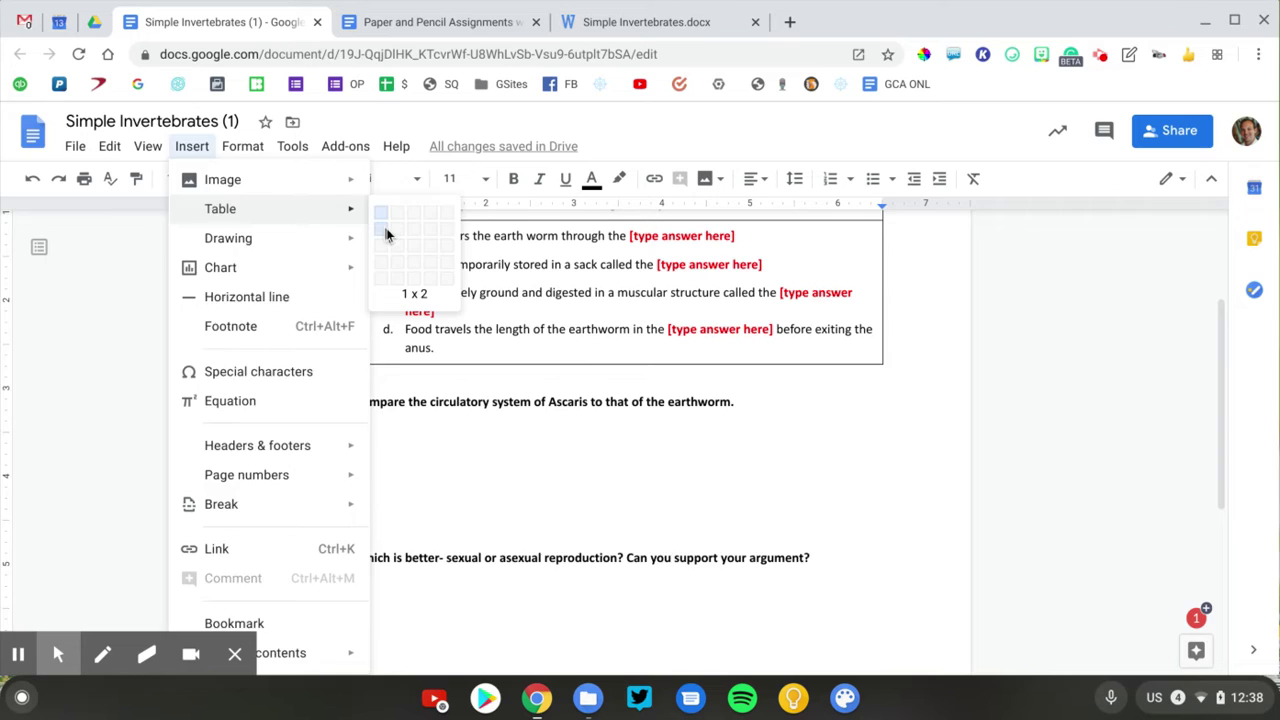
{"action": "left_click", "coordinate": [386, 232]}
Move the Compare question into the top cell and delete the leftover empty lines
{"action": "triple_click", "coordinate": [376, 402]}
{"action": "key", "text": "ctrl+c"}
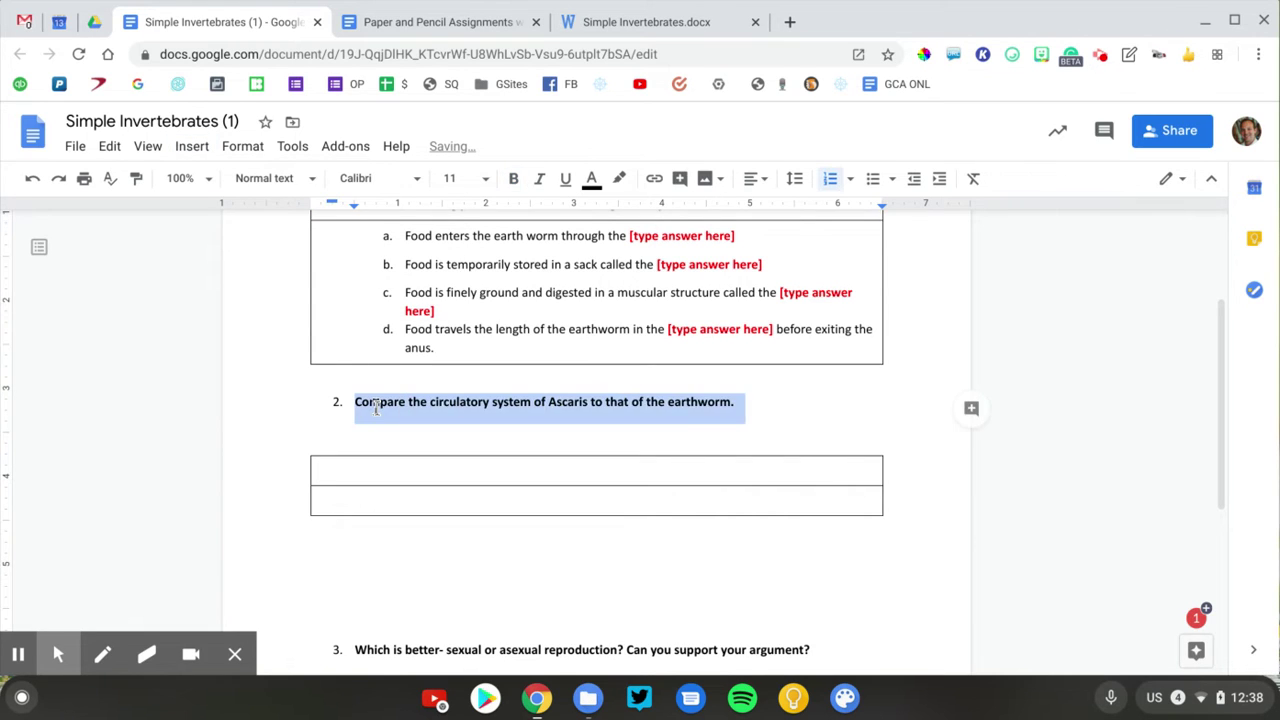
{"action": "key", "text": "BackSpace"}
{"action": "left_click", "coordinate": [338, 437]}
{"action": "key", "text": "ctrl+v"}
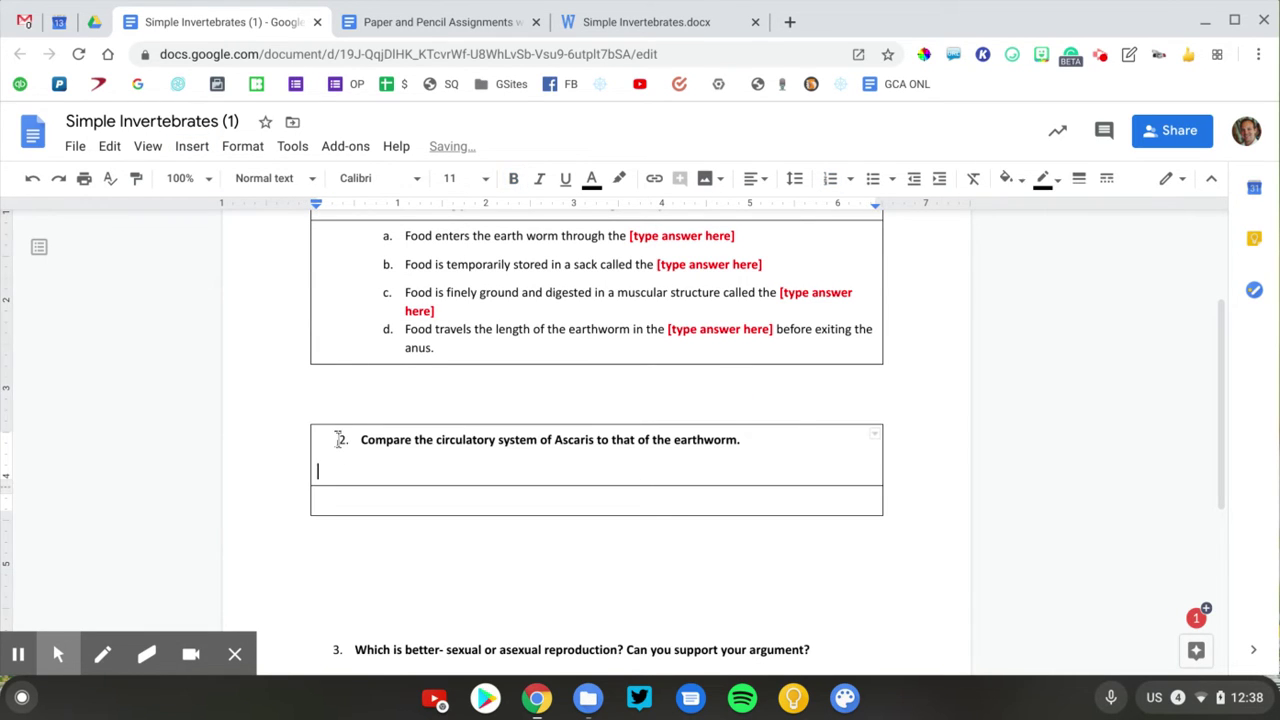
{"action": "left_click", "coordinate": [334, 403]}
{"action": "key", "text": "BackSpace"}
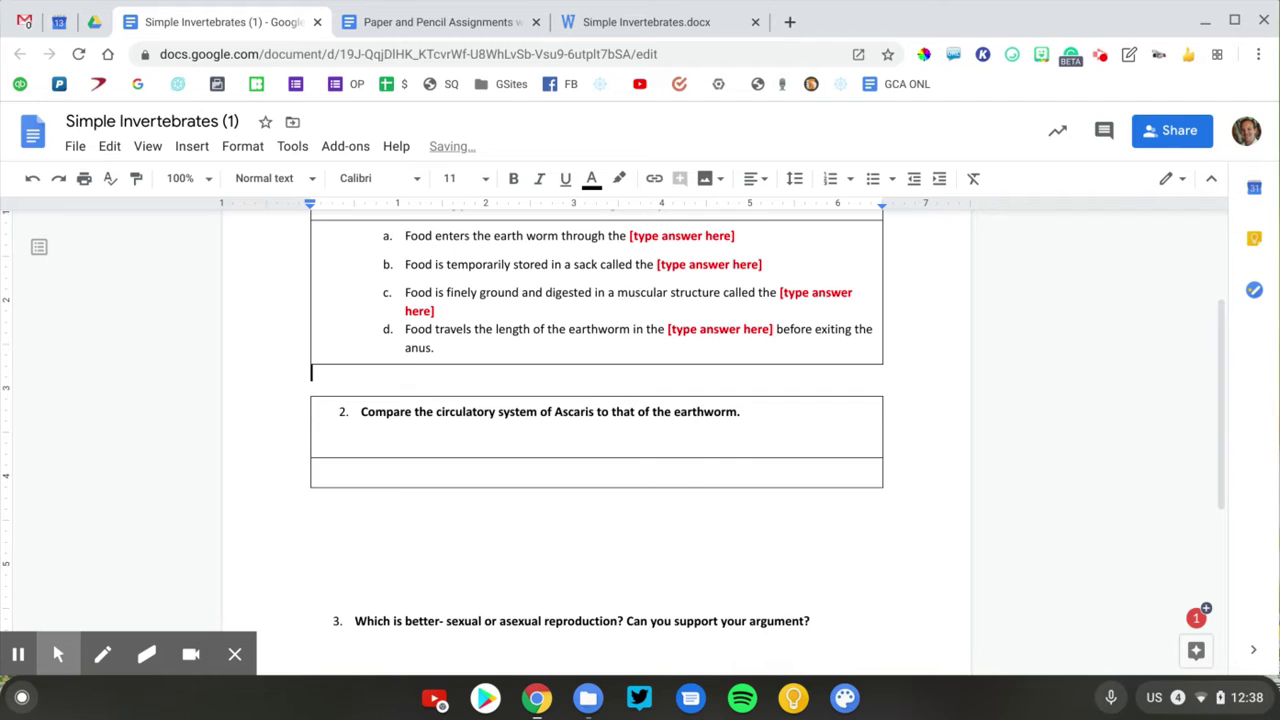
{"action": "left_click", "coordinate": [337, 446]}
{"action": "key", "text": "BackSpace"}
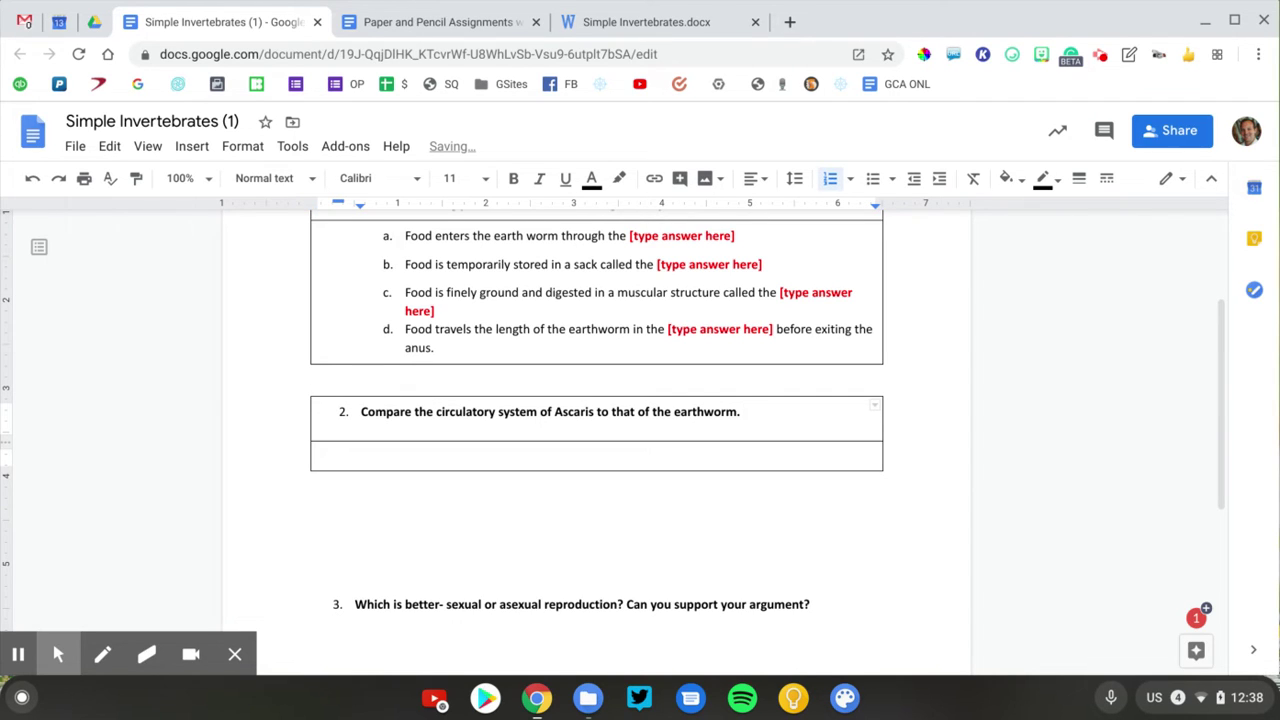
{"action": "left_click", "coordinate": [339, 452]}
{"action": "key", "text": "BackSpace"}
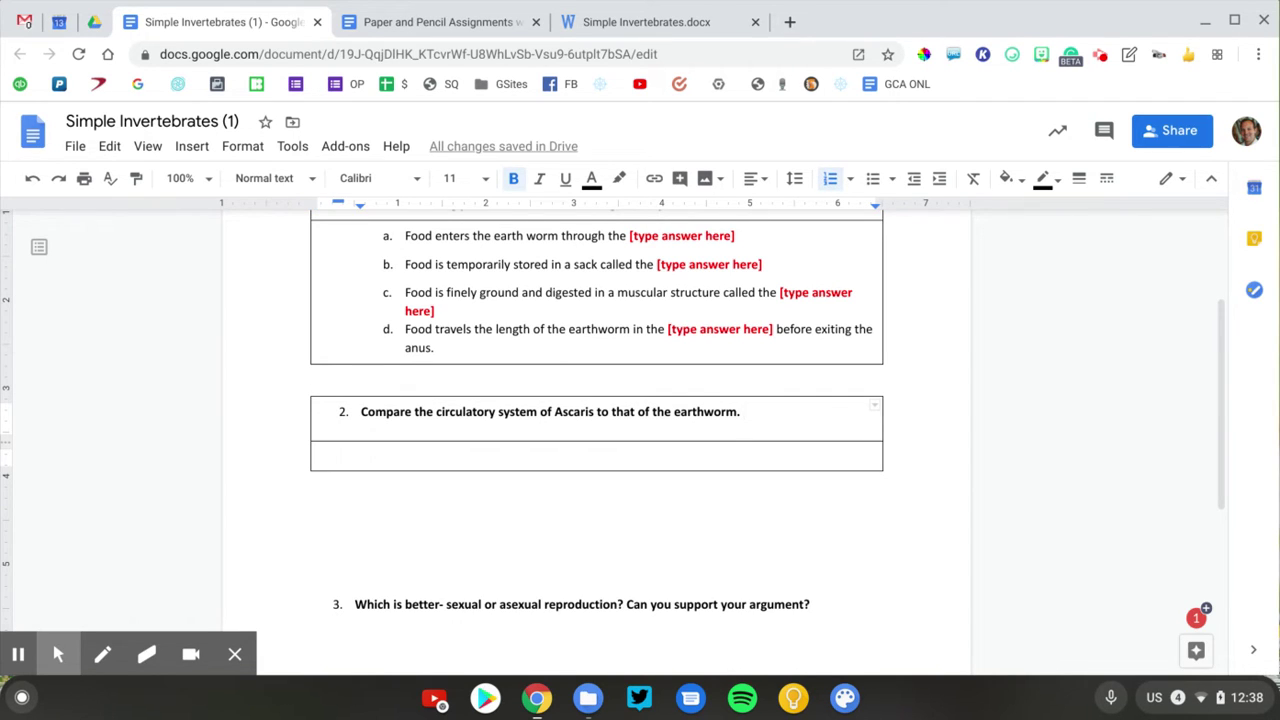
{"action": "left_click", "coordinate": [339, 452]}
{"action": "double_click", "coordinate": [339, 452]}
Keep the Compare question text bold in the top cell
{"action": "triple_click", "coordinate": [378, 418]}
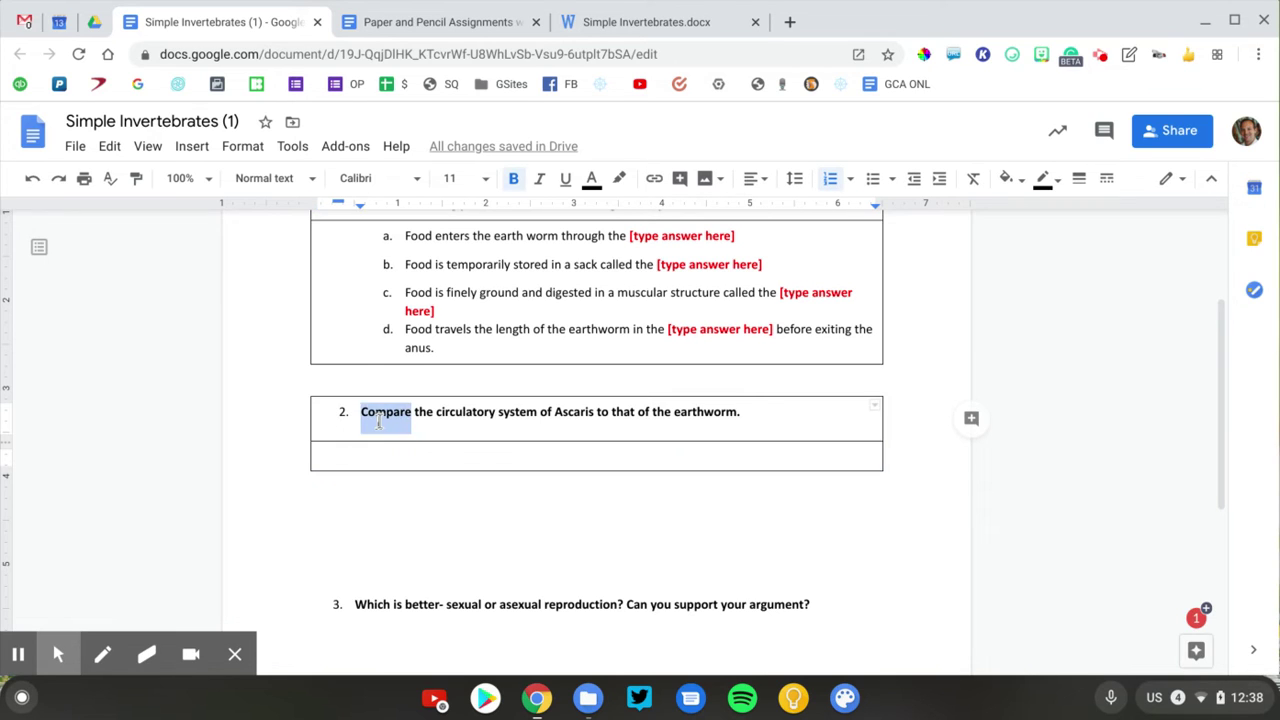
{"action": "key", "text": "ctrl+backslash"}
{"action": "key", "text": "ctrl+b"}
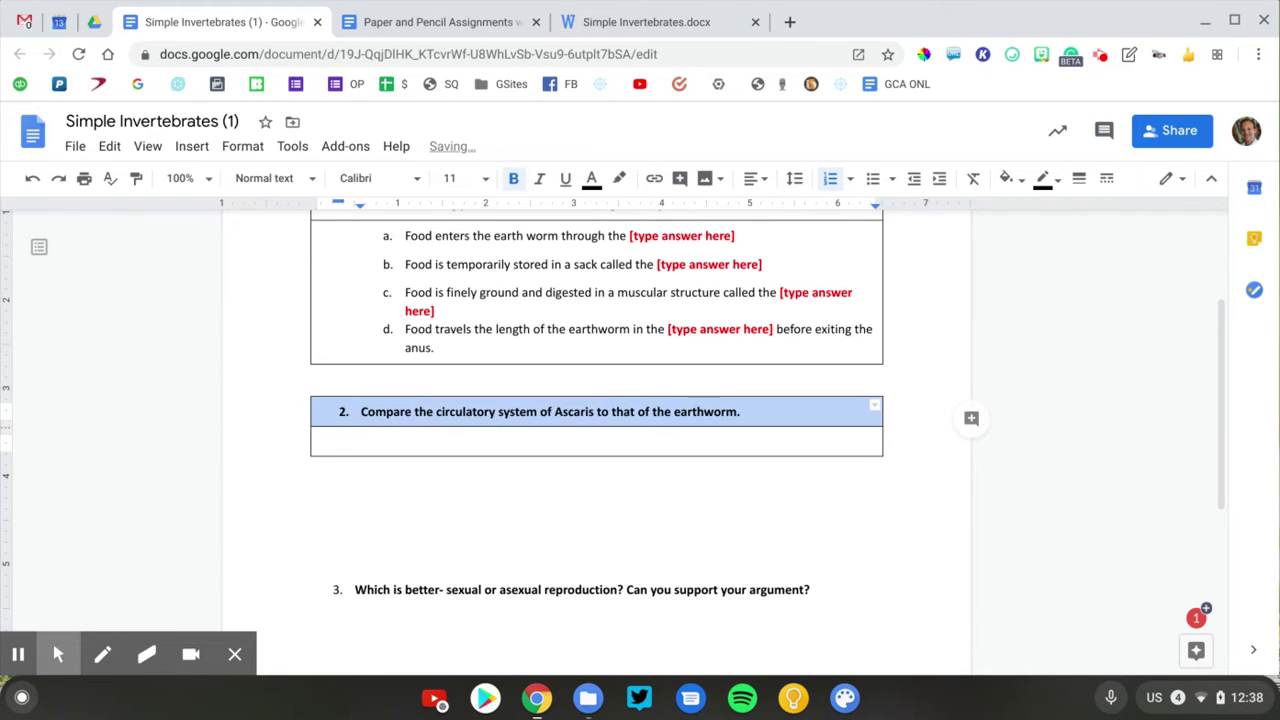
{"action": "key", "text": "Down"}
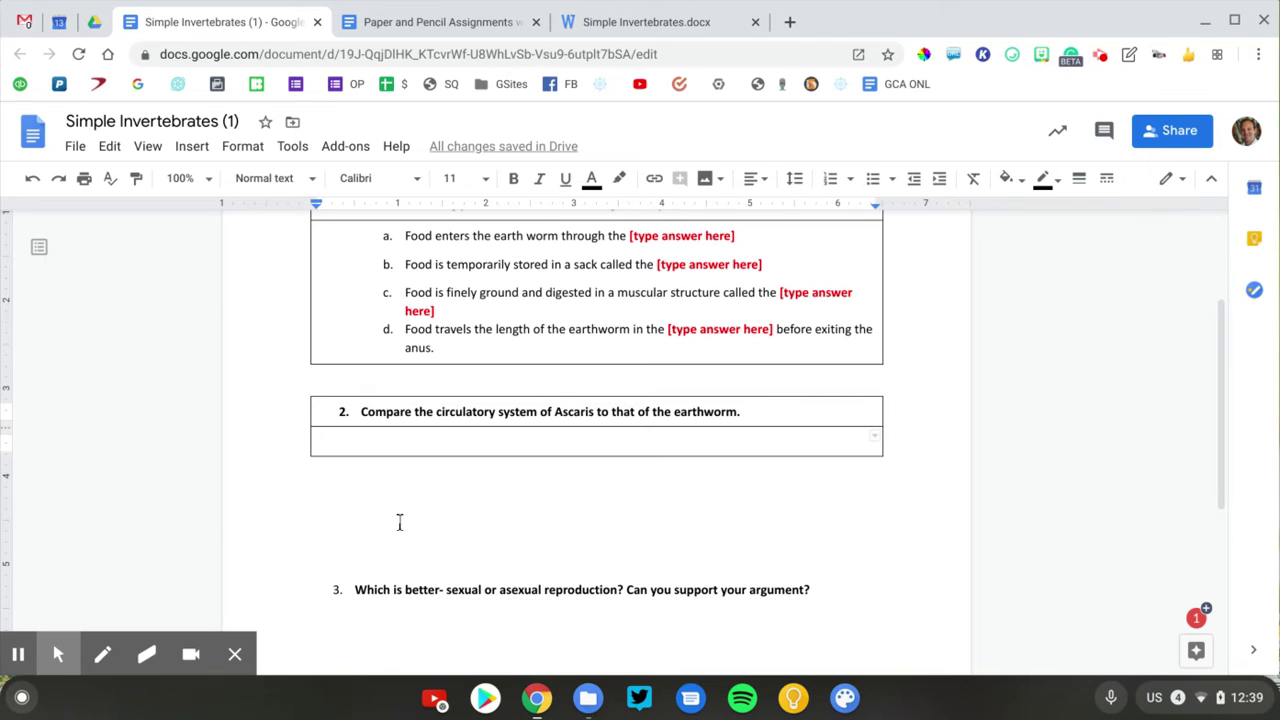
Start a new drawing and paste the Earth Worm vs Ascaris Venn diagram onto it
{"action": "left_click", "coordinate": [187, 155]}
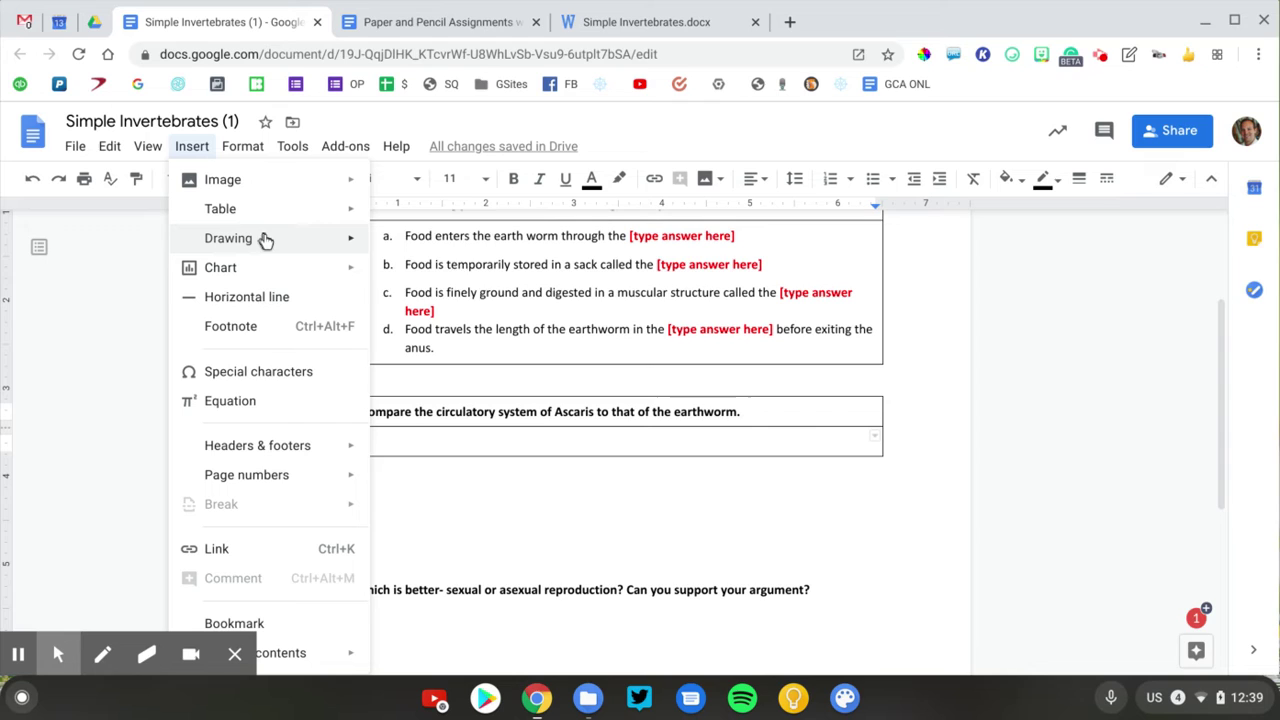
{"action": "mouse_move", "coordinate": [263, 240]}
{"action": "left_click", "coordinate": [417, 246]}
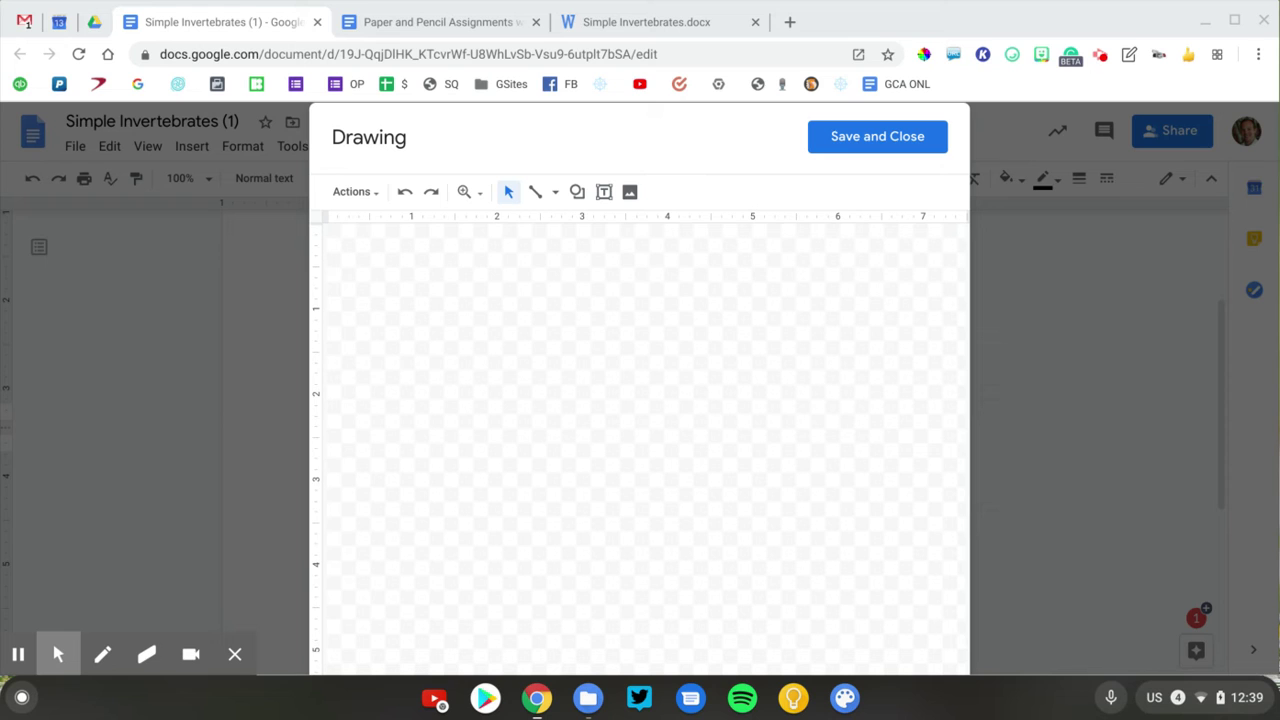
{"action": "left_click", "coordinate": [510, 443]}
{"action": "key", "text": "ctrl+v"}
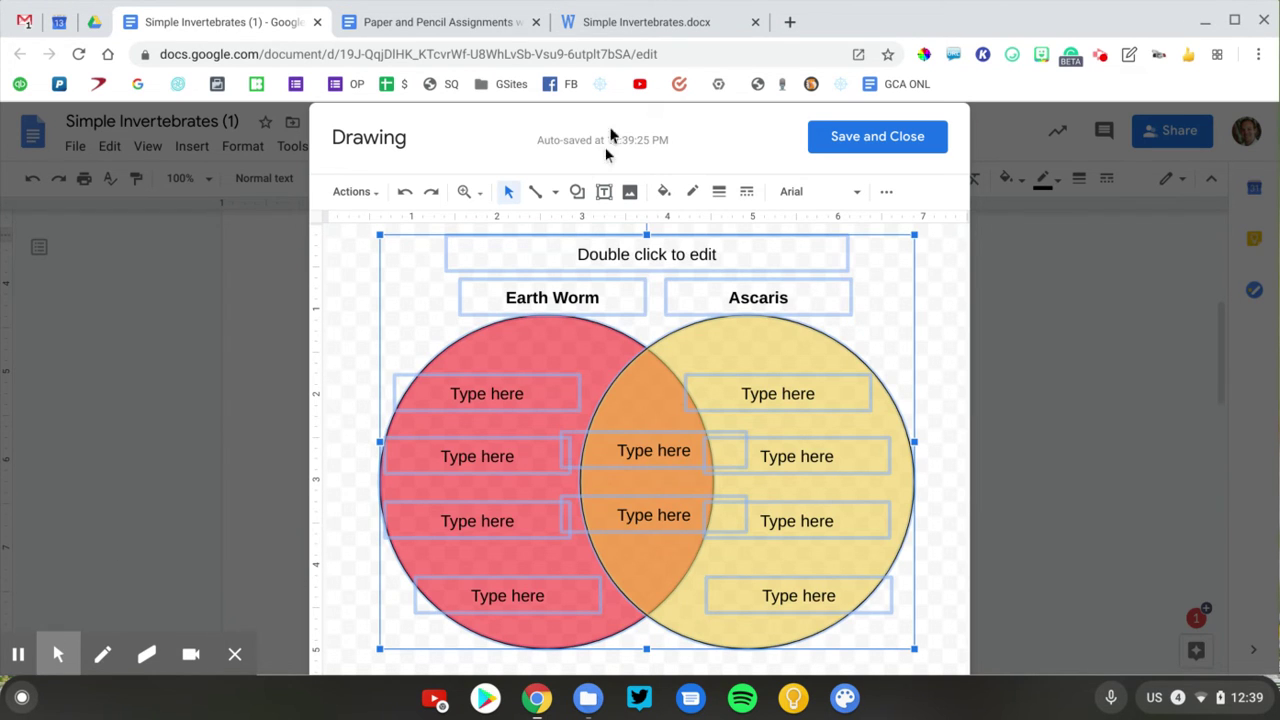
Check the Earth Worm text box and the title box, leaving their fill colours unchanged
{"action": "left_click", "coordinate": [580, 195]}
{"action": "mouse_move", "coordinate": [600, 224]}
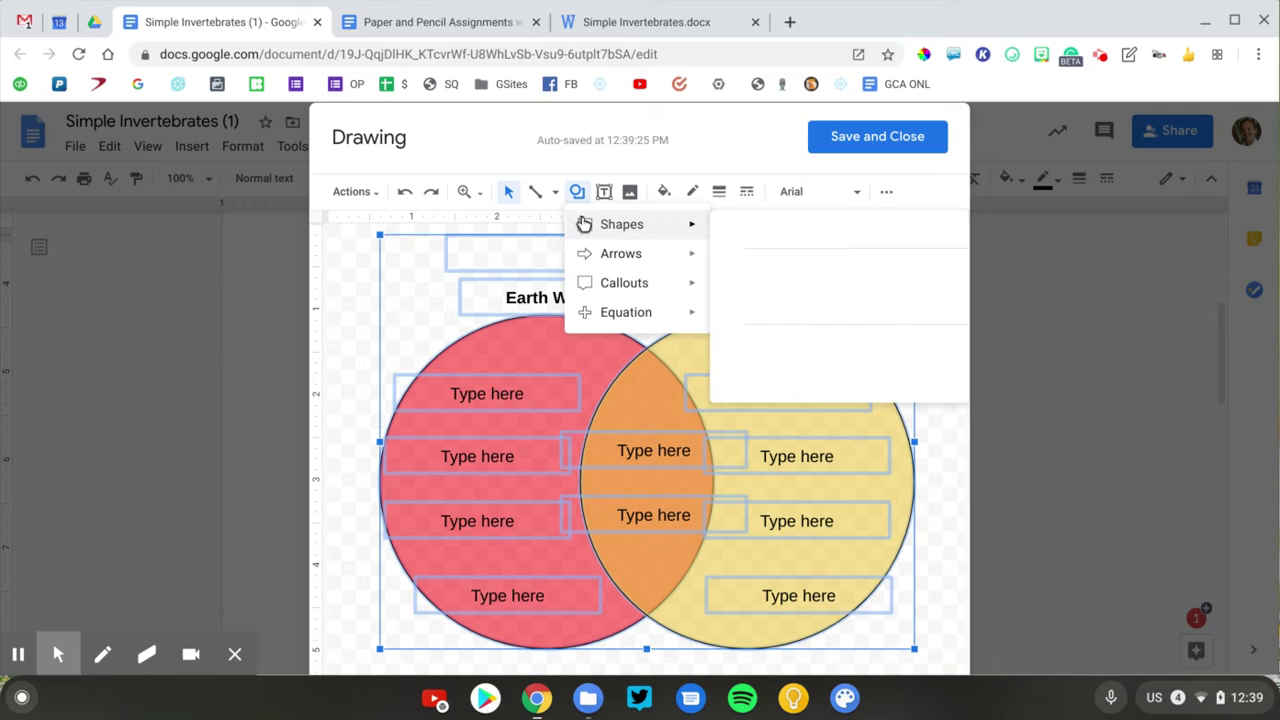
{"action": "mouse_move", "coordinate": [657, 232]}
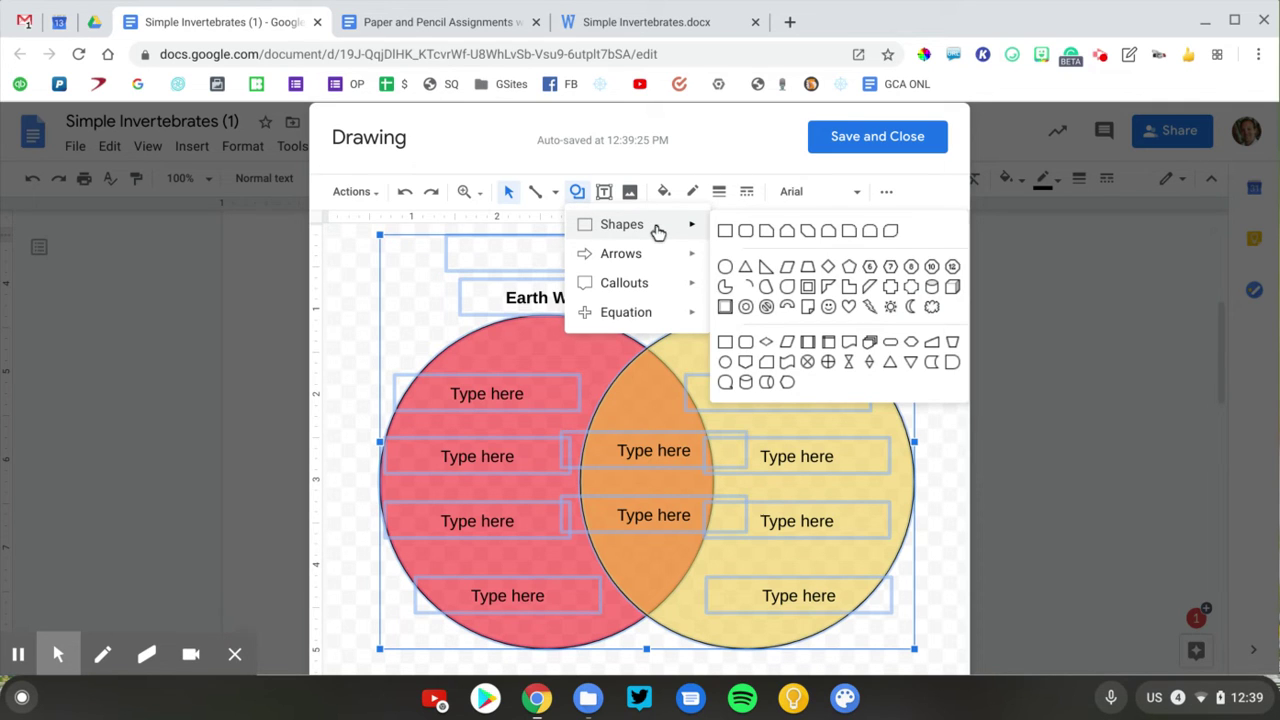
{"action": "left_click", "coordinate": [374, 268]}
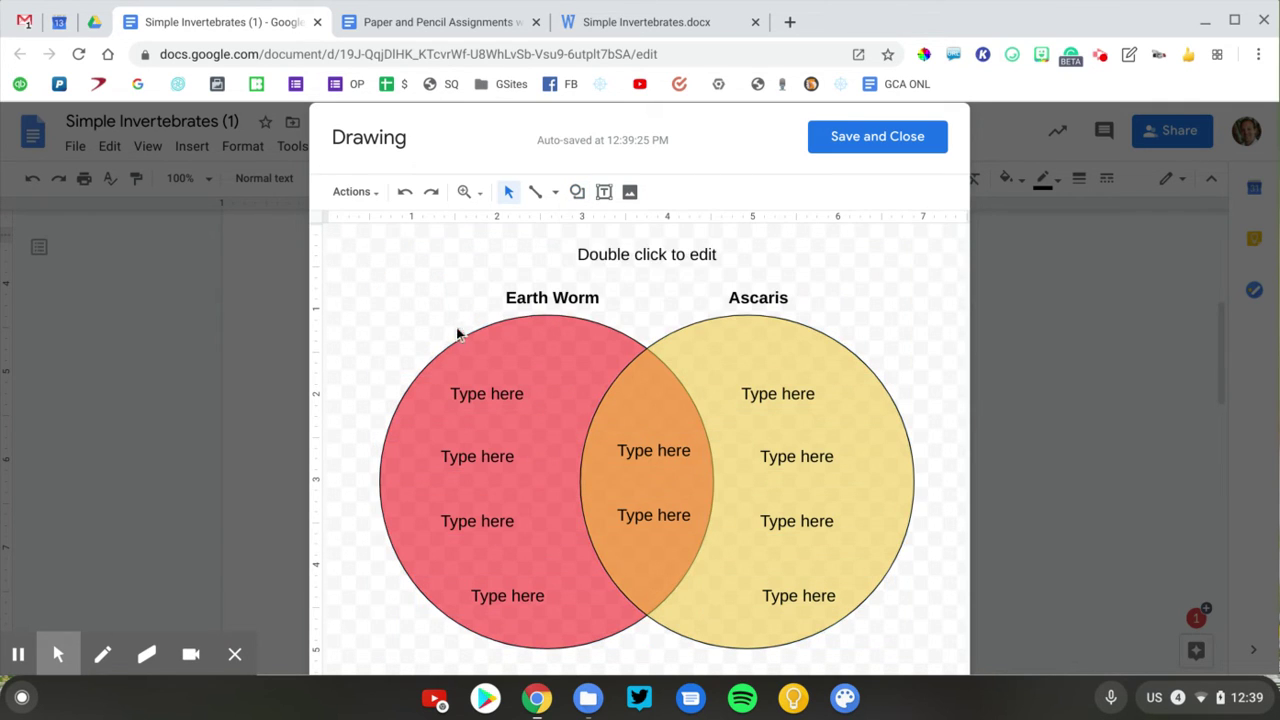
{"action": "double_click", "coordinate": [466, 394]}
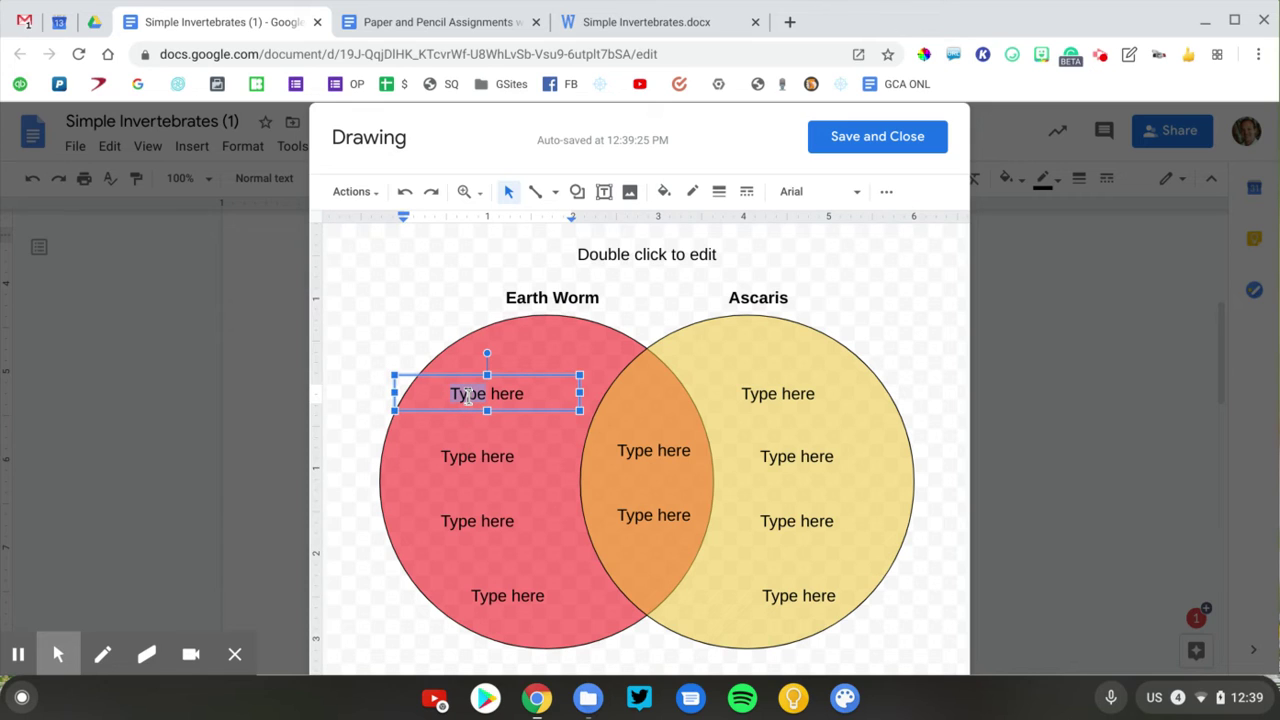
{"action": "triple_click", "coordinate": [606, 254]}
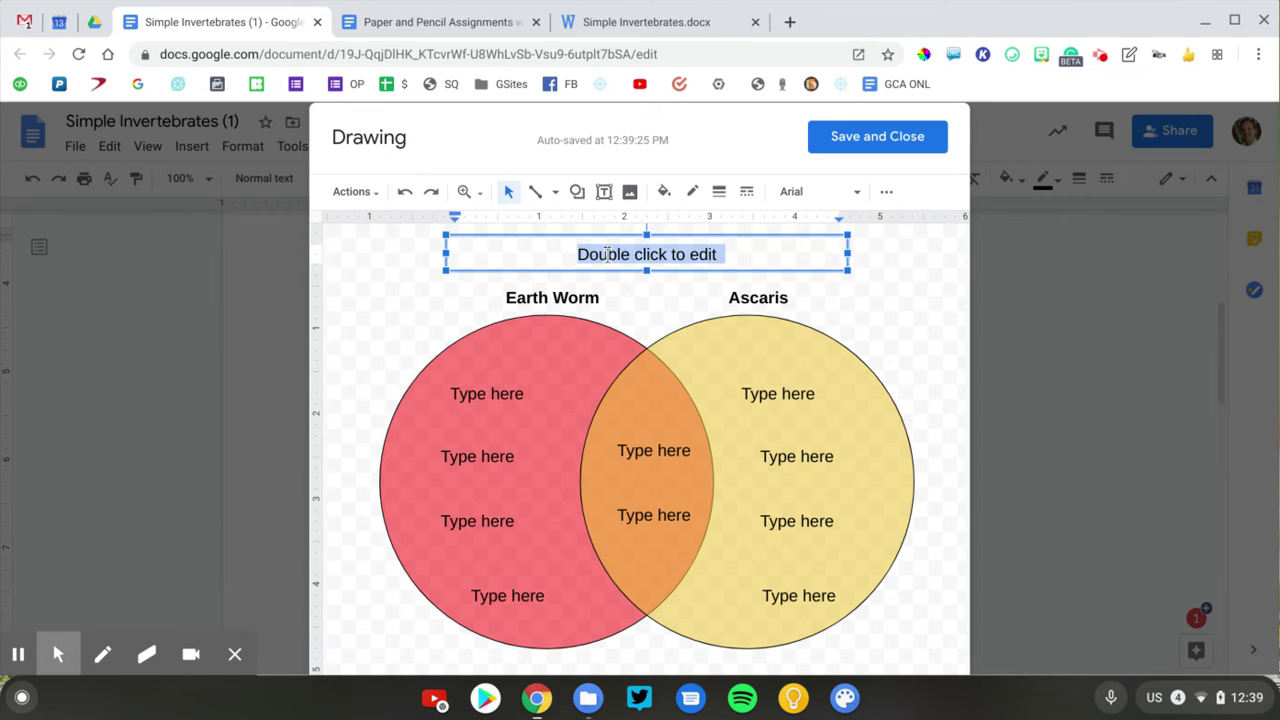
{"action": "left_click", "coordinate": [670, 193]}
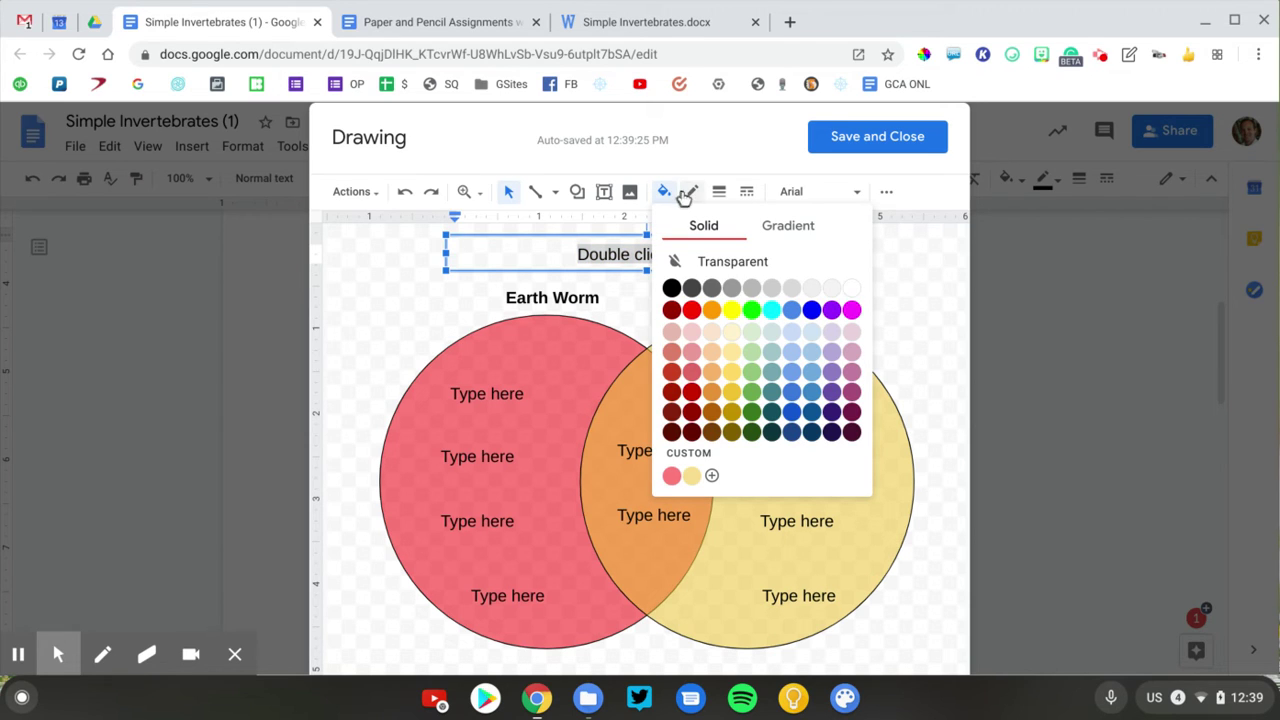
{"action": "left_click", "coordinate": [671, 196]}
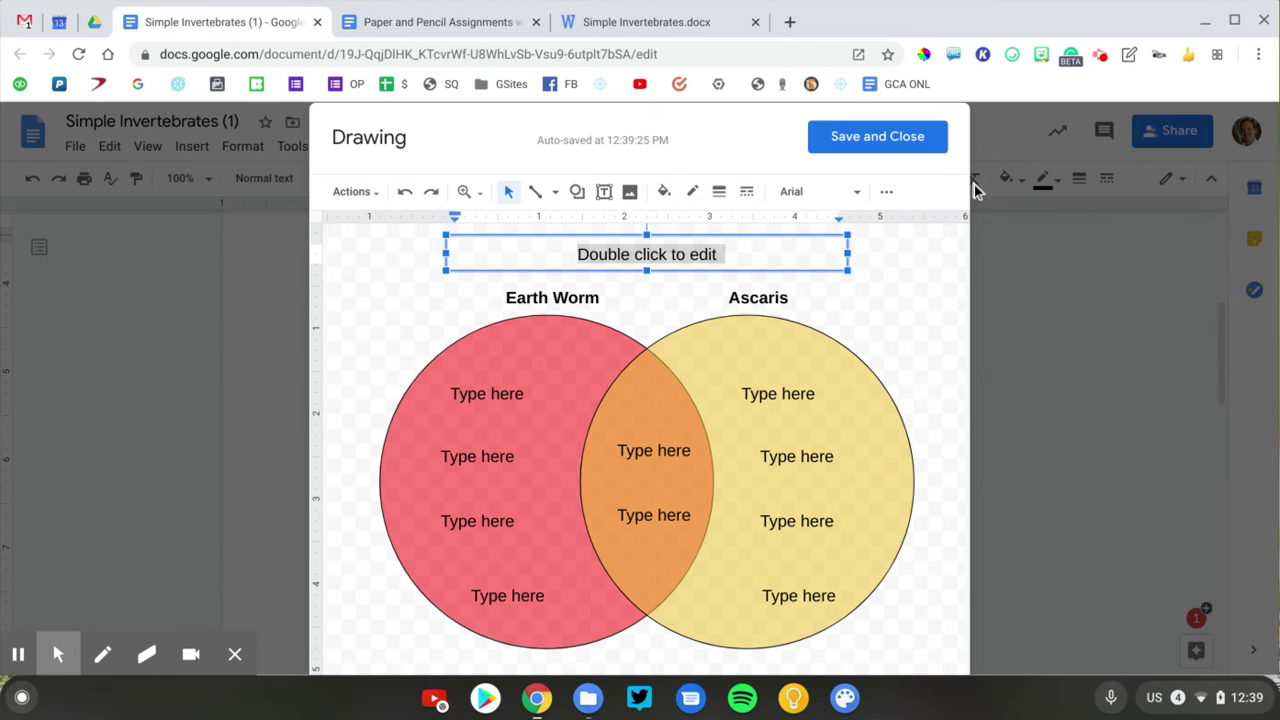
{"action": "left_click", "coordinate": [922, 255]}
{"action": "left_click", "coordinate": [909, 136]}
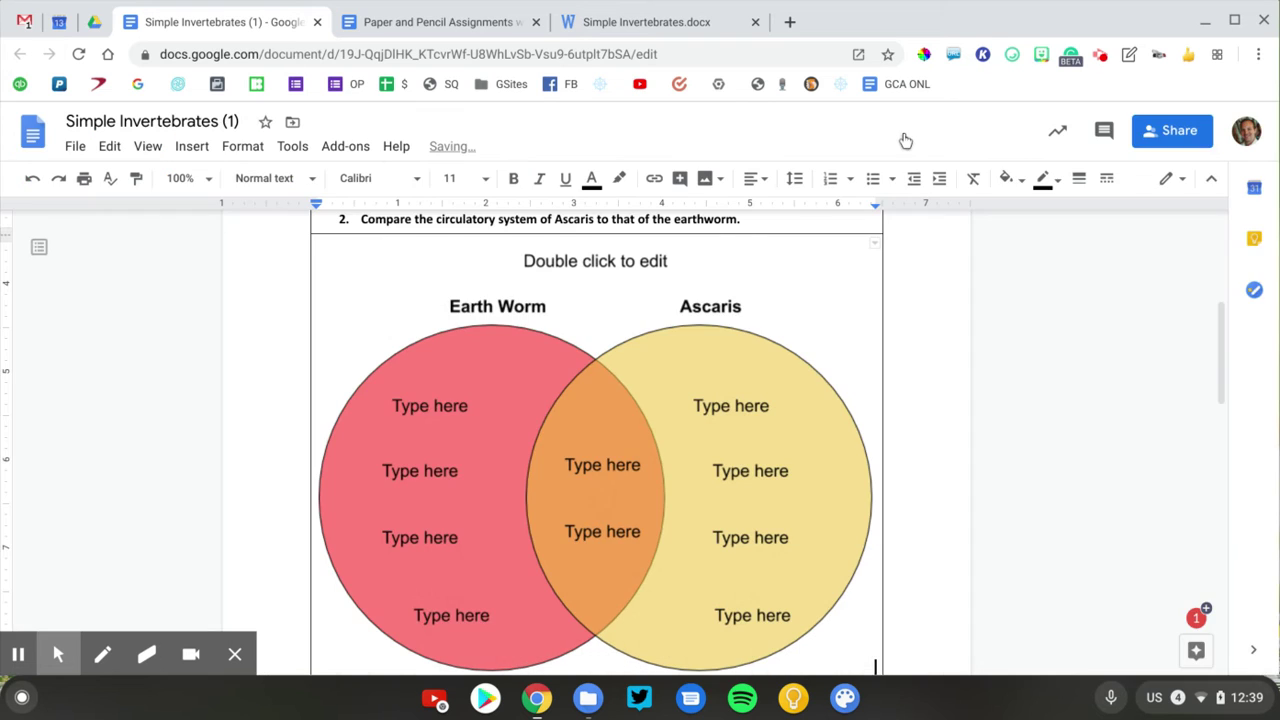
{"action": "scroll", "coordinate": [840, 455], "scroll_direction": "up", "scroll_amount": 3}
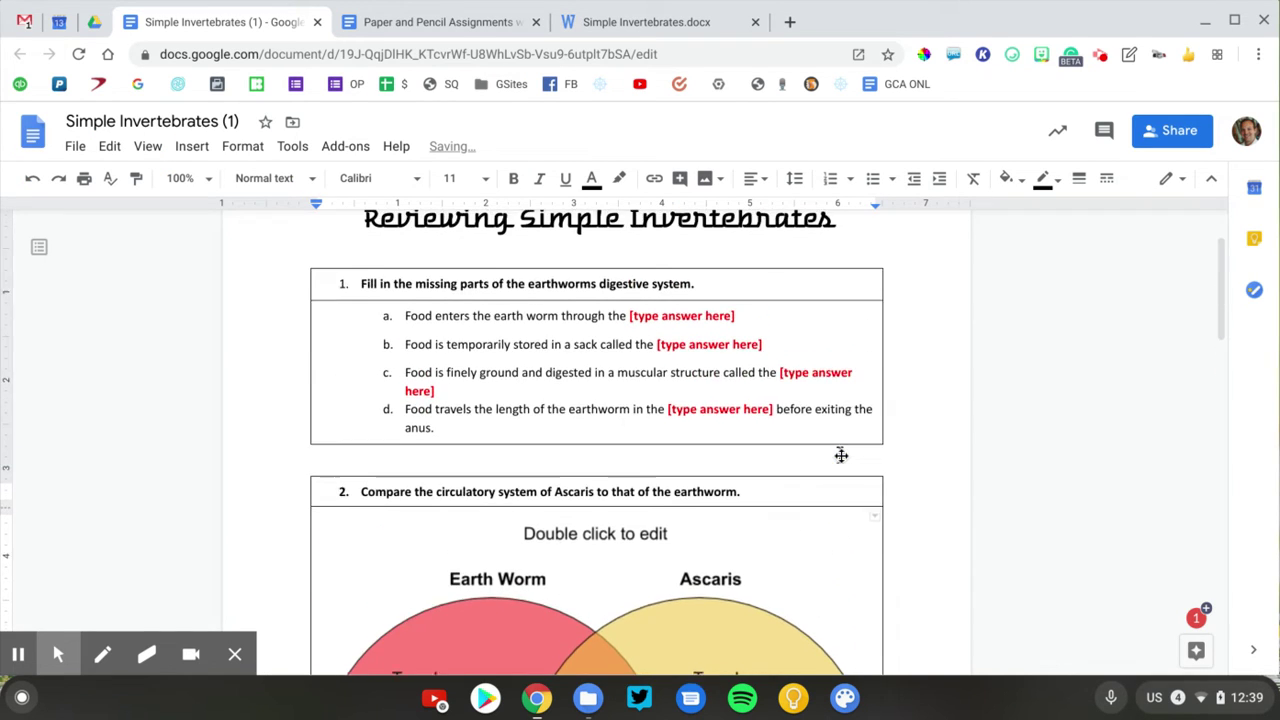
{"action": "scroll", "coordinate": [840, 455], "scroll_direction": "down", "scroll_amount": 2}
{"action": "scroll", "coordinate": [840, 455], "scroll_direction": "down", "scroll_amount": 1}
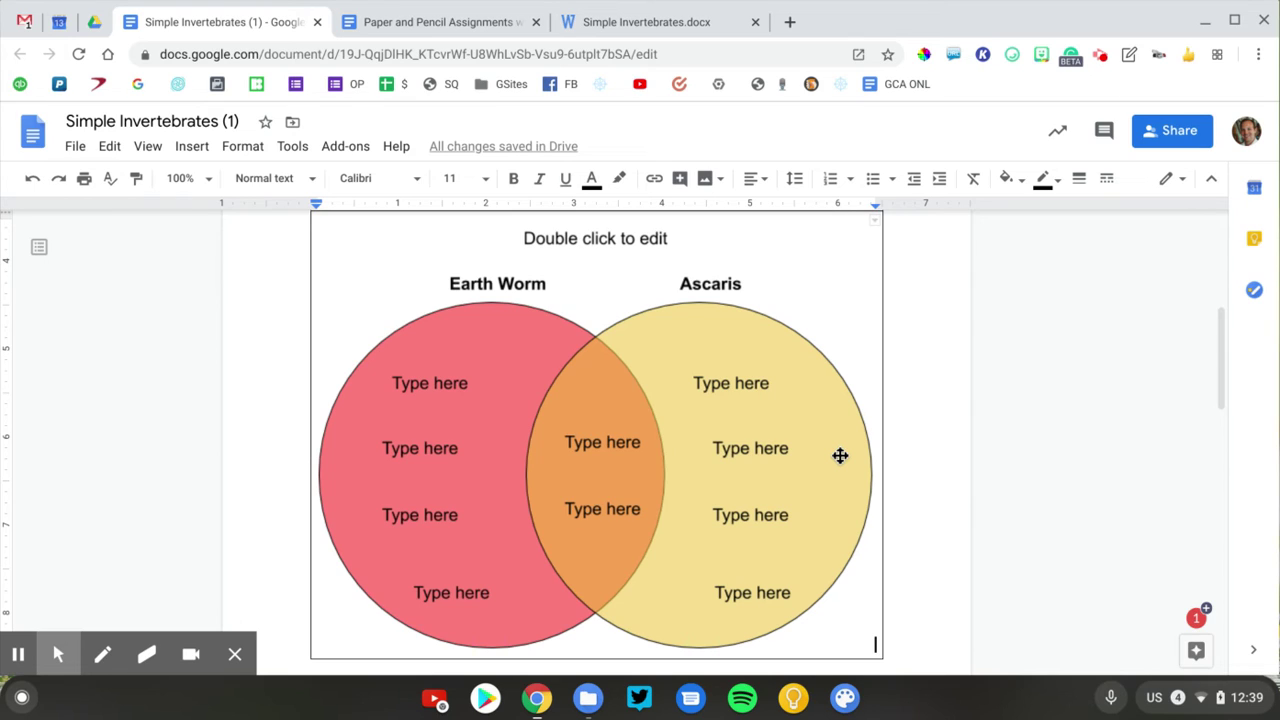
{"action": "left_click", "coordinate": [637, 480]}
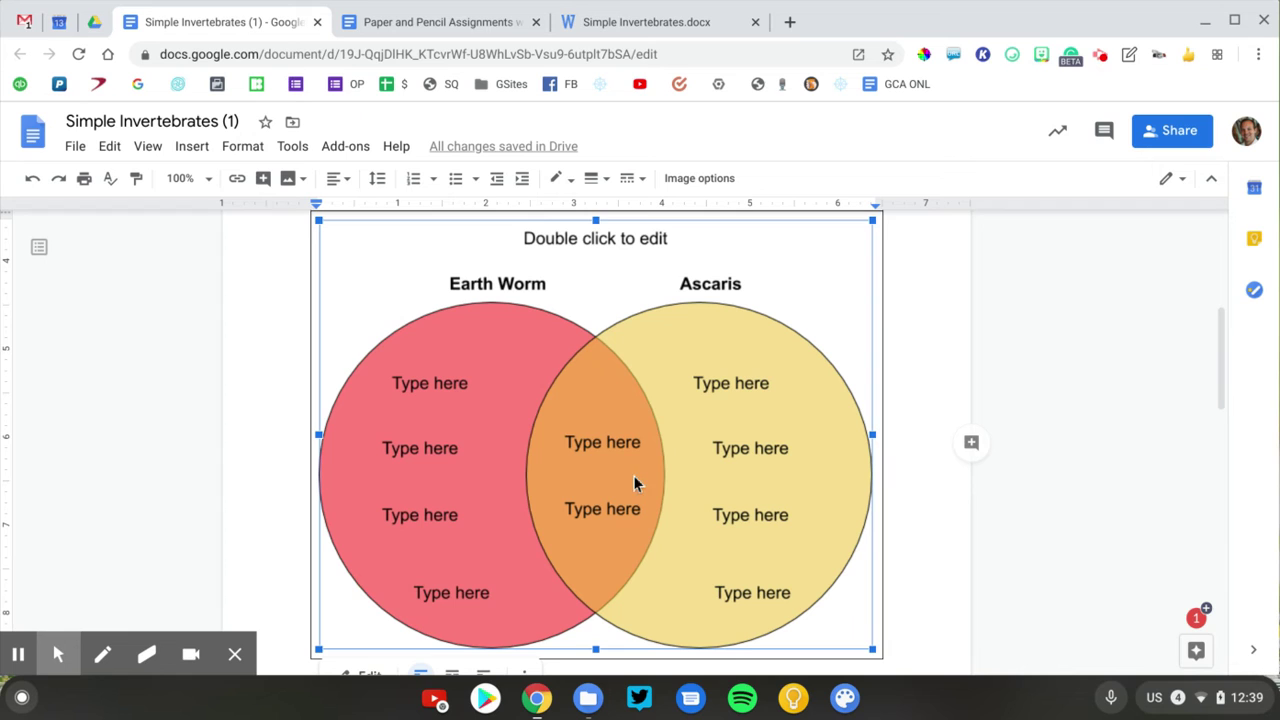
{"action": "double_click", "coordinate": [598, 284]}
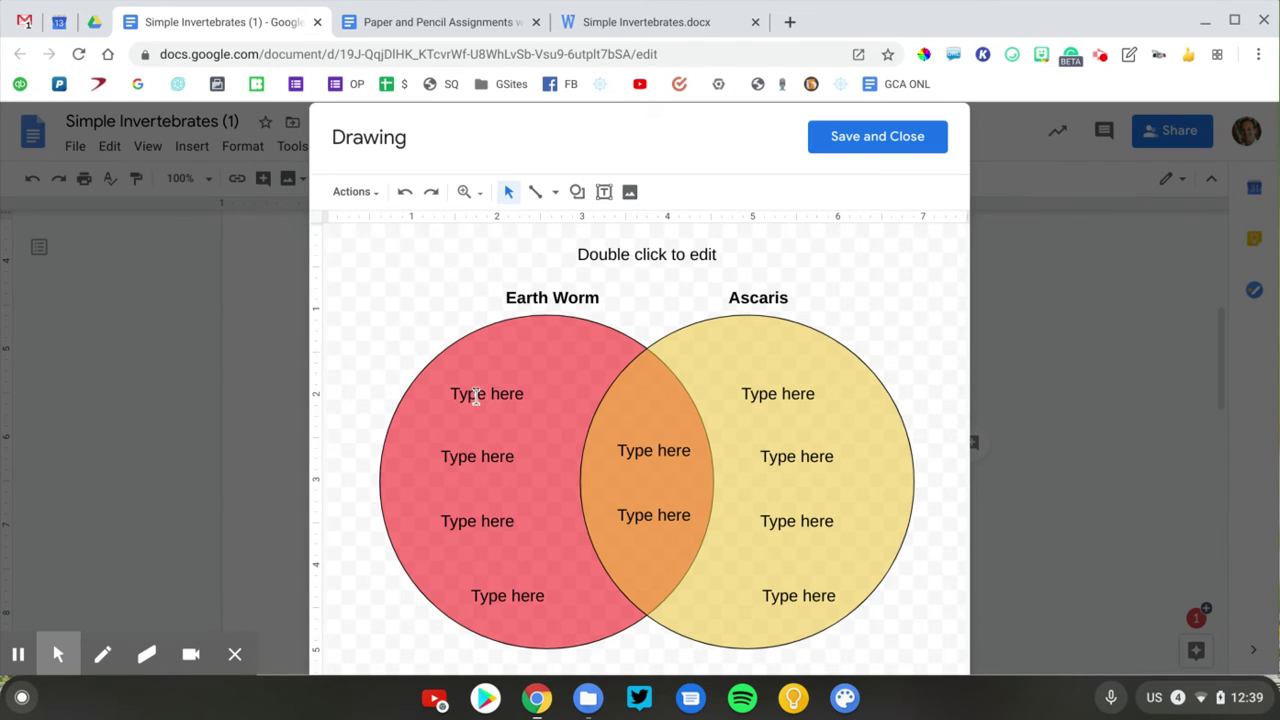
{"action": "left_click", "coordinate": [471, 393]}
{"action": "type", "text": "as"}
{"action": "key", "text": "ctrl+z"}
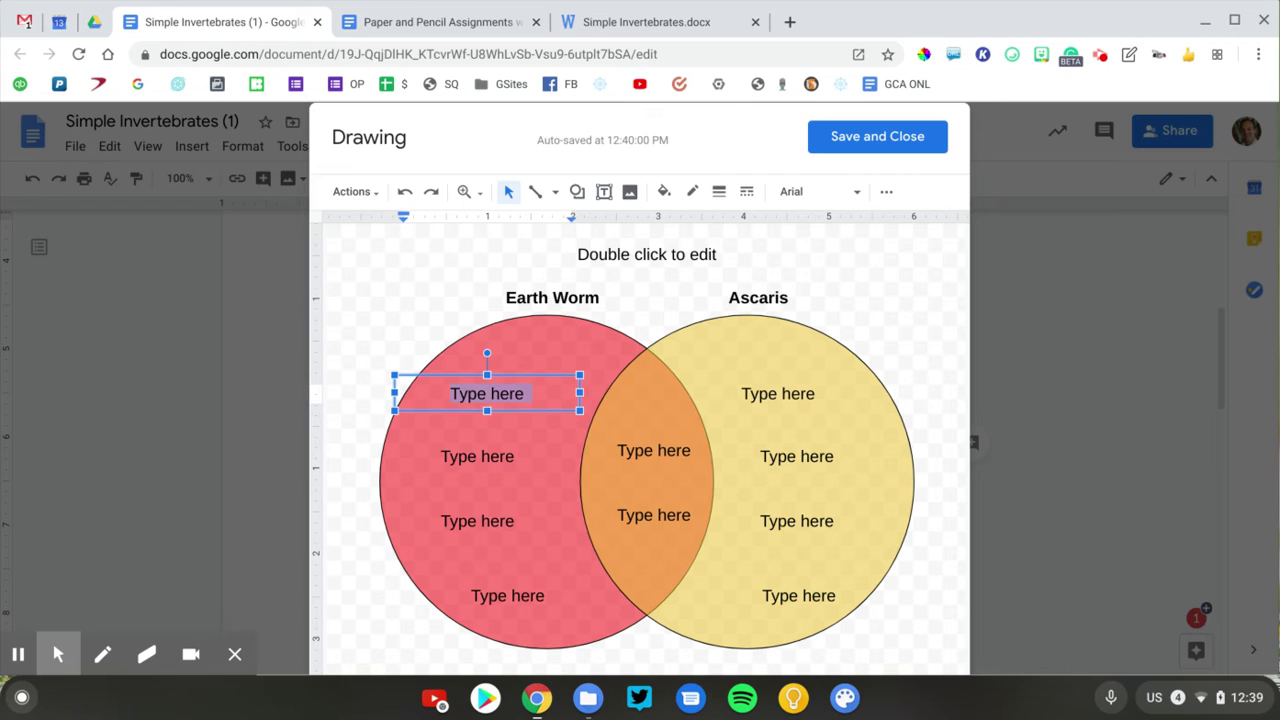
{"action": "left_click", "coordinate": [843, 154]}
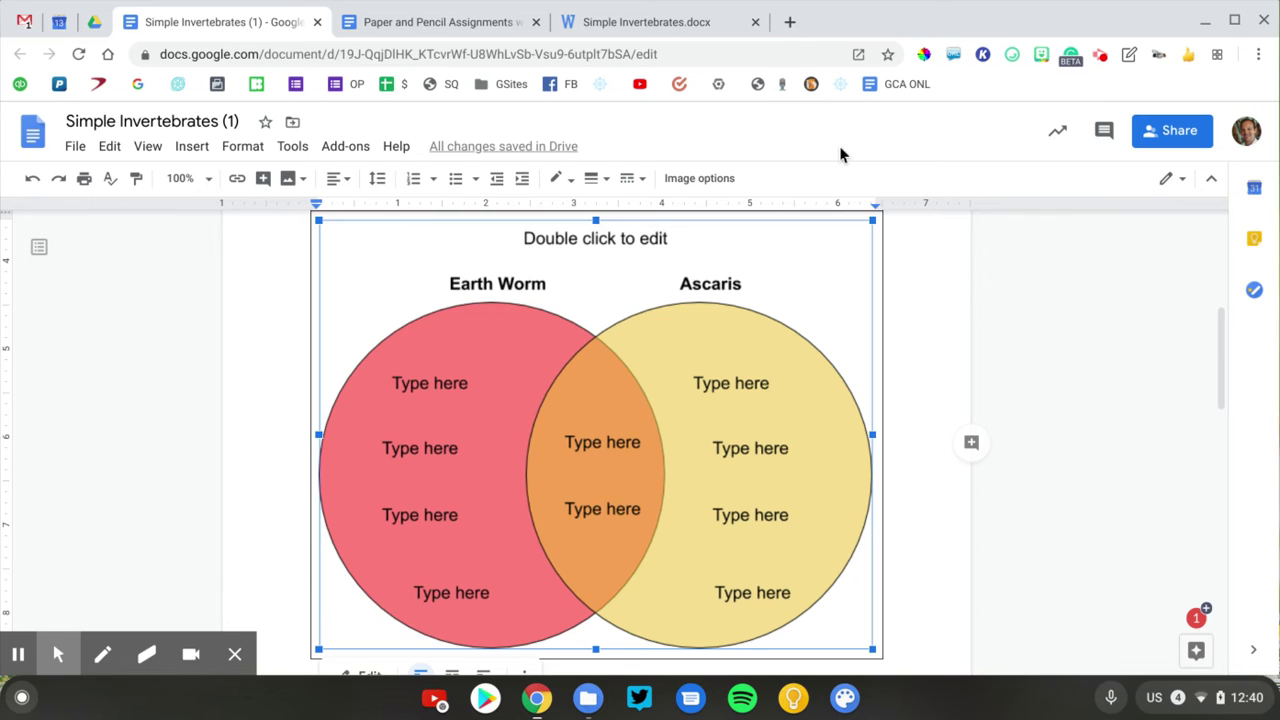
Add an unnumbered blank line after question 3 and insert a 1 x 2 table
{"action": "scroll", "coordinate": [894, 396], "scroll_direction": "down", "scroll_amount": 5}
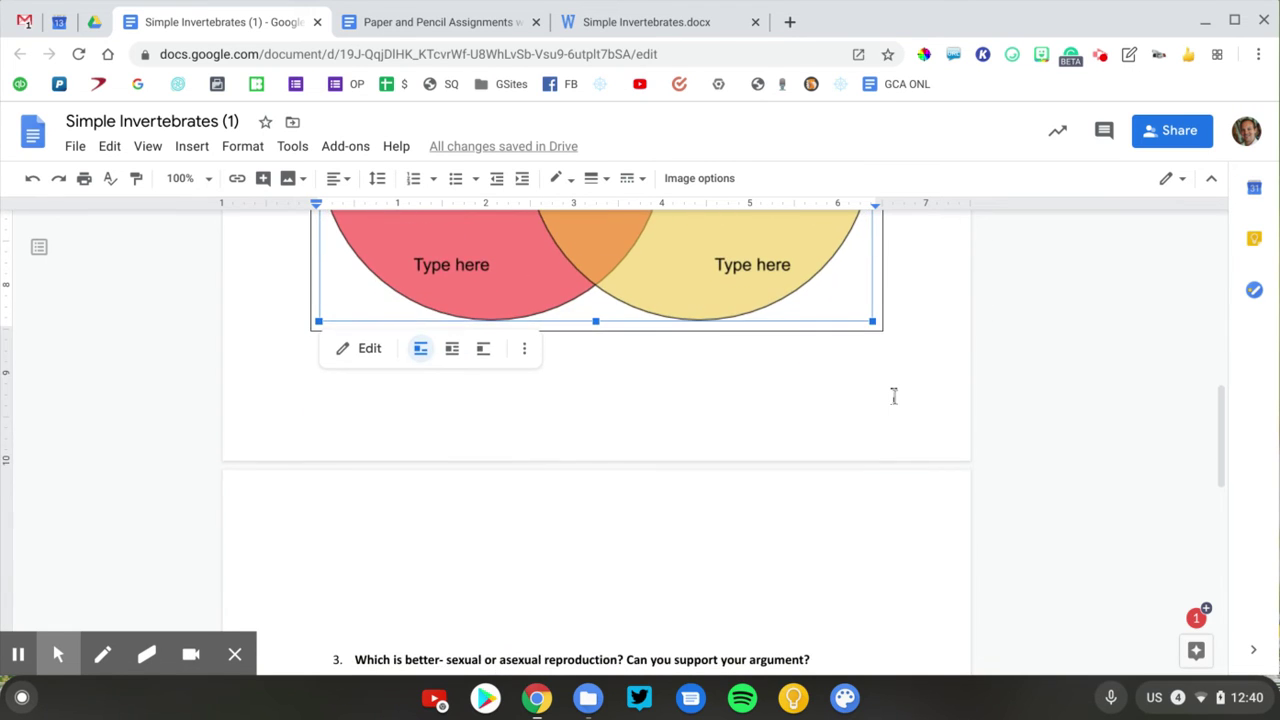
{"action": "scroll", "coordinate": [844, 431], "scroll_direction": "down", "scroll_amount": 1}
{"action": "left_click", "coordinate": [376, 432]}
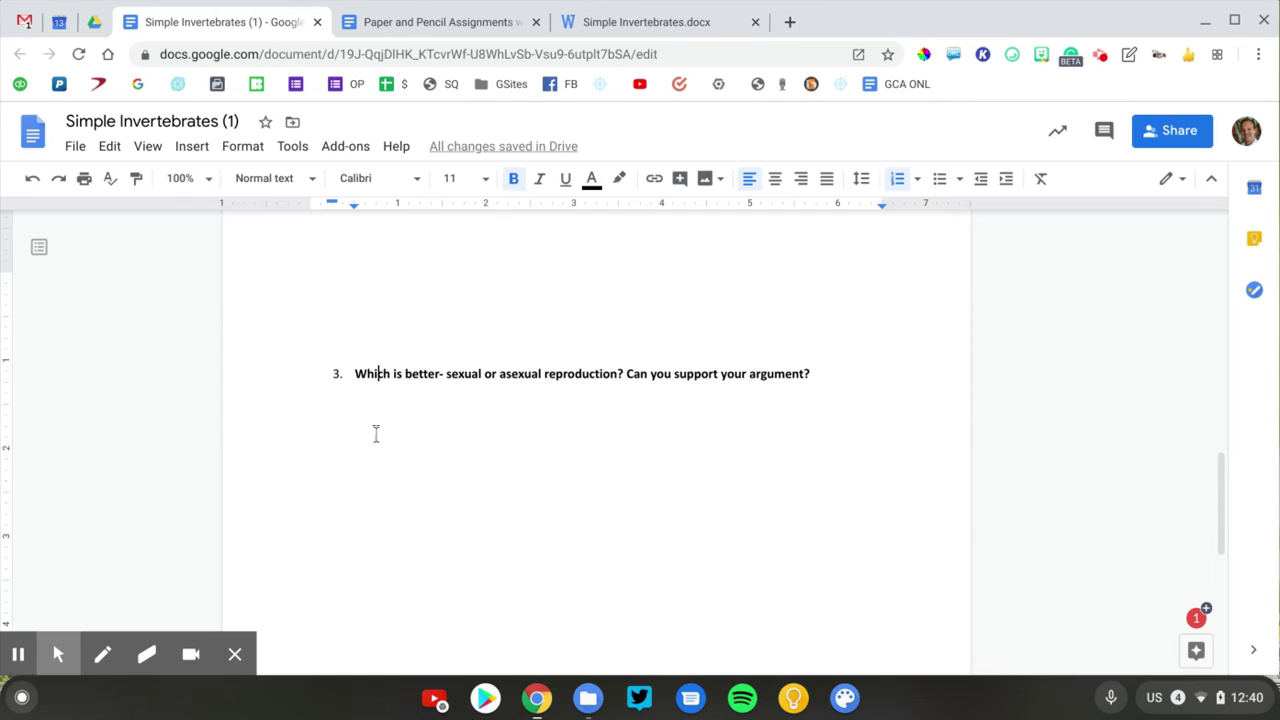
{"action": "key", "text": "Return"}
{"action": "key", "text": "BackSpace"}
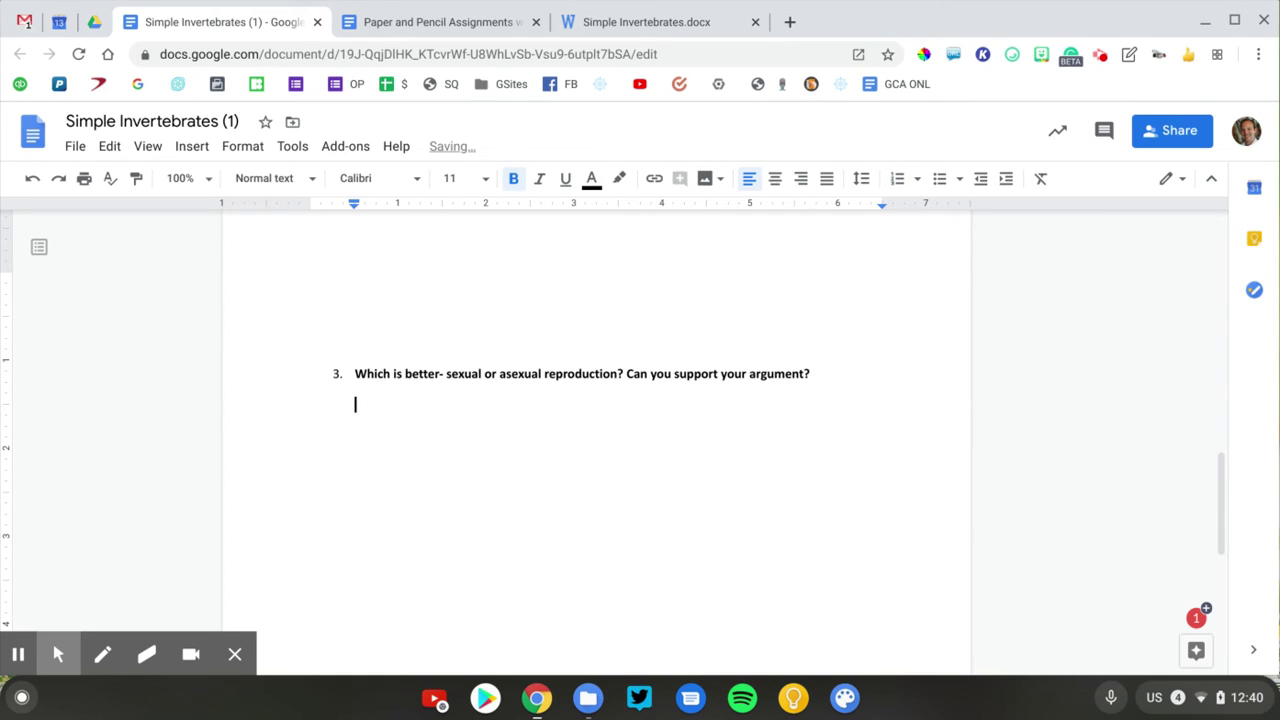
{"action": "key", "text": "BackSpace"}
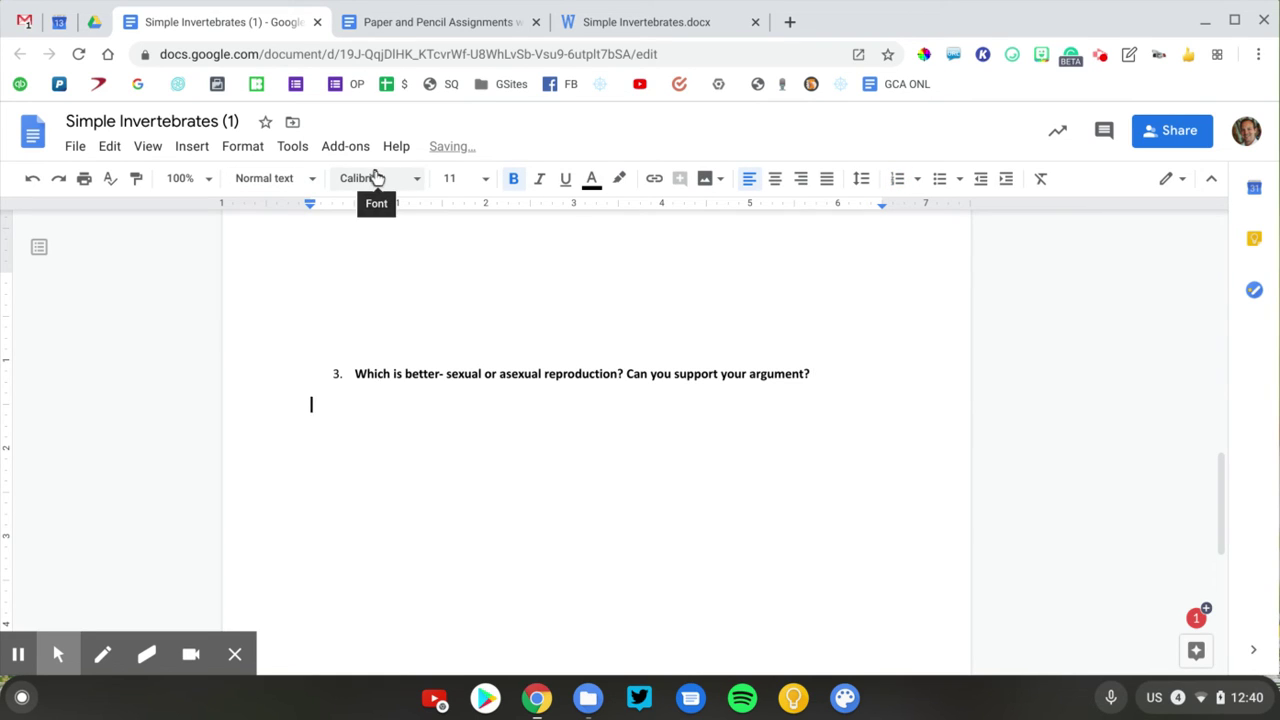
{"action": "left_click", "coordinate": [192, 147]}
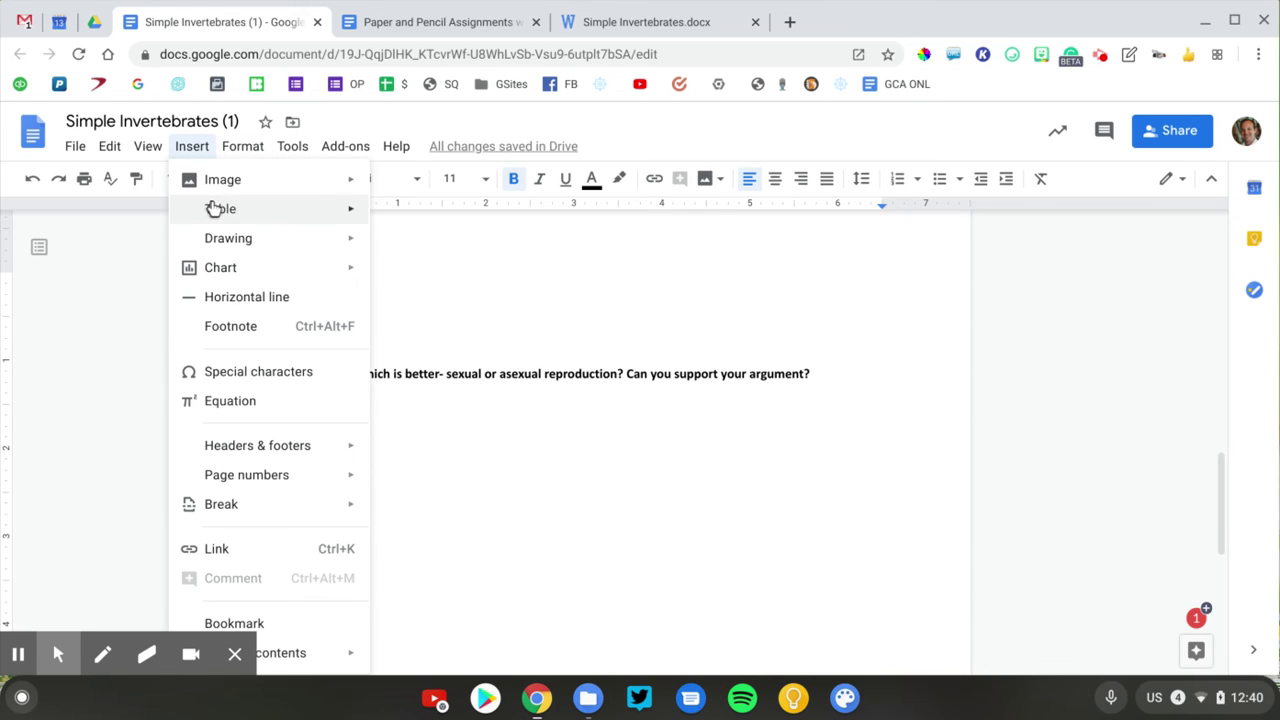
{"action": "mouse_move", "coordinate": [210, 208]}
{"action": "left_click", "coordinate": [375, 234]}
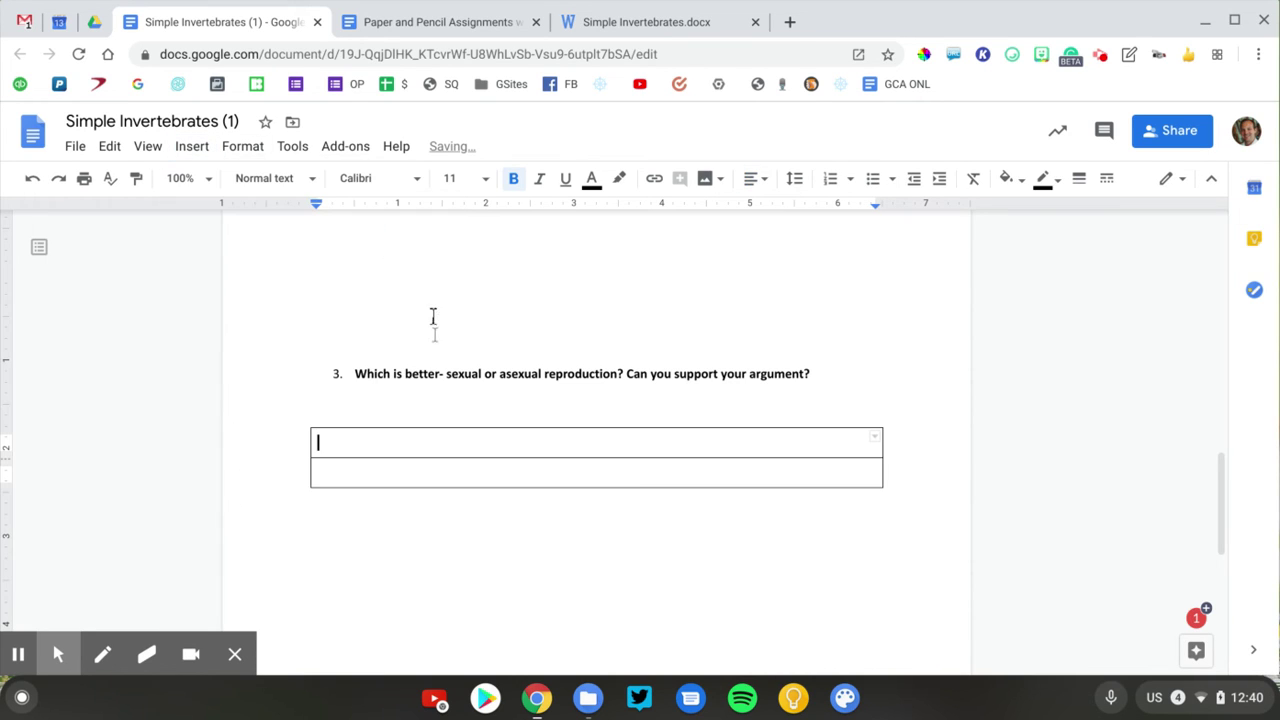
Move question 3 into the table's top cell, remove the extra line, and make it bold
{"action": "triple_click", "coordinate": [428, 373]}
{"action": "key", "text": "ctrl+c"}
{"action": "key", "text": "BackSpace"}
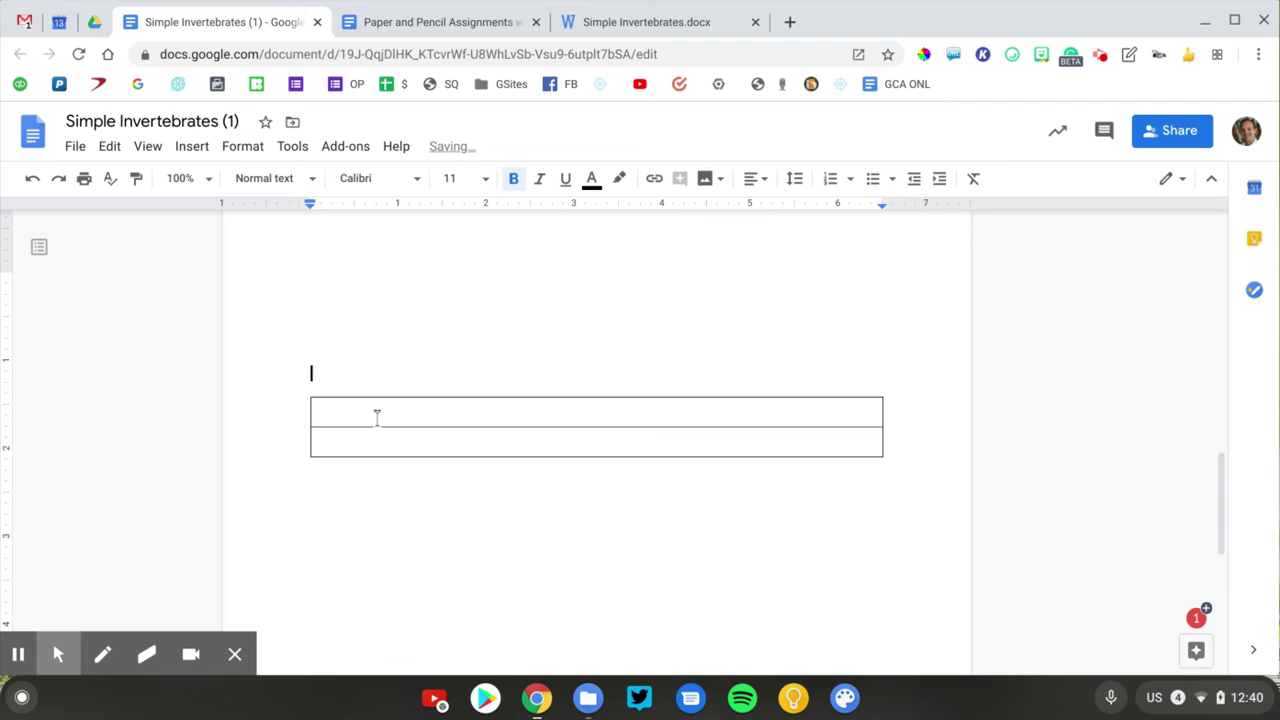
{"action": "left_click", "coordinate": [376, 415]}
{"action": "key", "text": "ctrl+v"}
{"action": "key", "text": "shift+Up"}
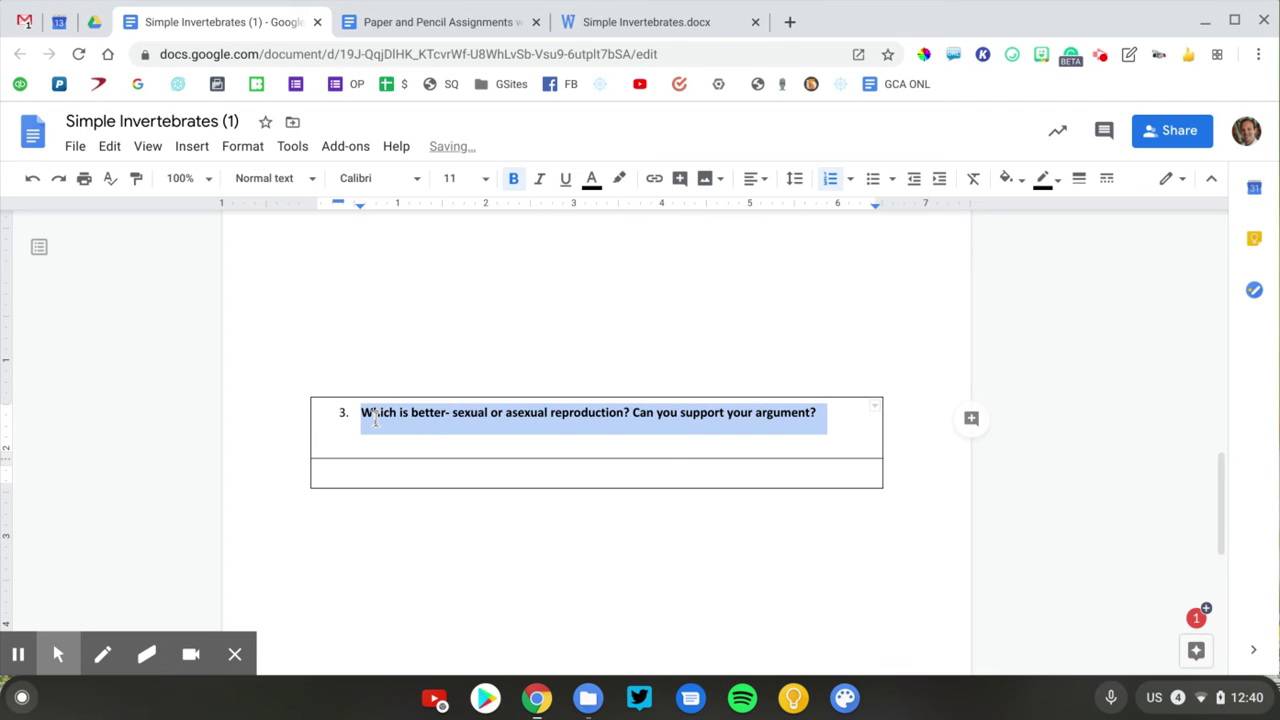
{"action": "key", "text": "Down"}
{"action": "key", "text": "BackSpace"}
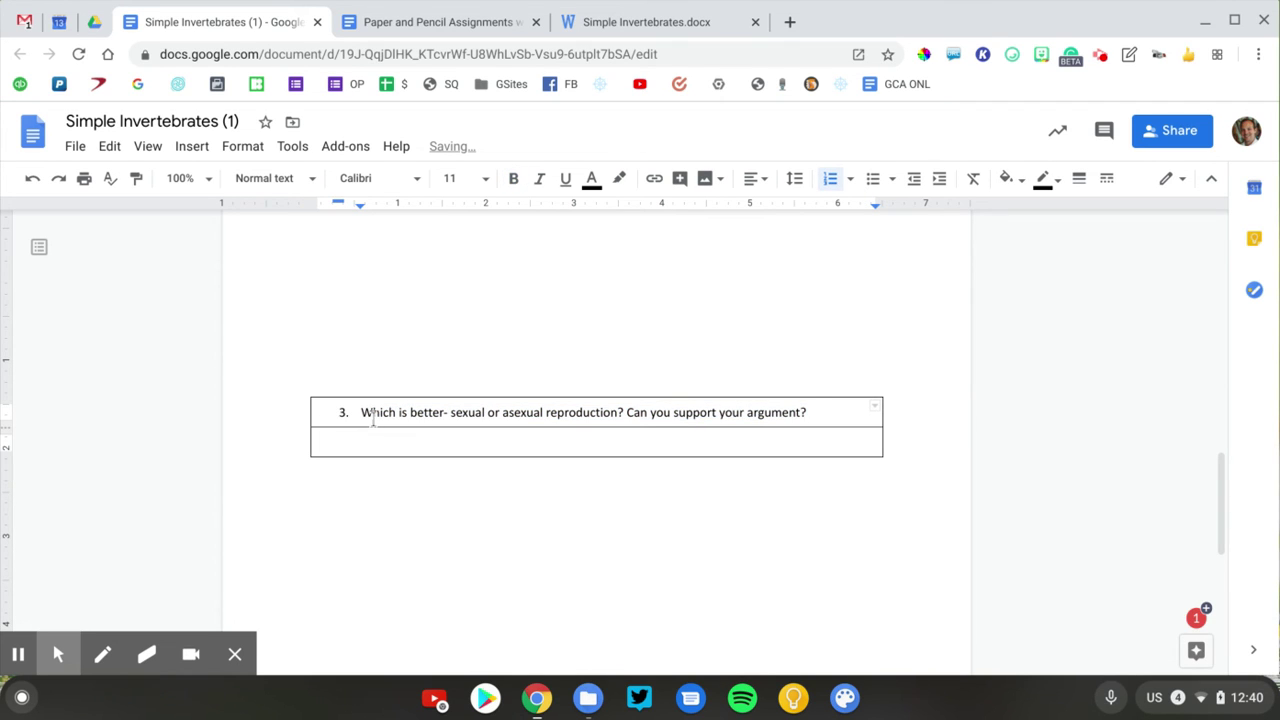
{"action": "key", "text": "shift+Up"}
{"action": "key", "text": "ctrl+b"}
Enlarge the bottom answer cell with two extra empty lines
{"action": "left_click", "coordinate": [370, 433]}
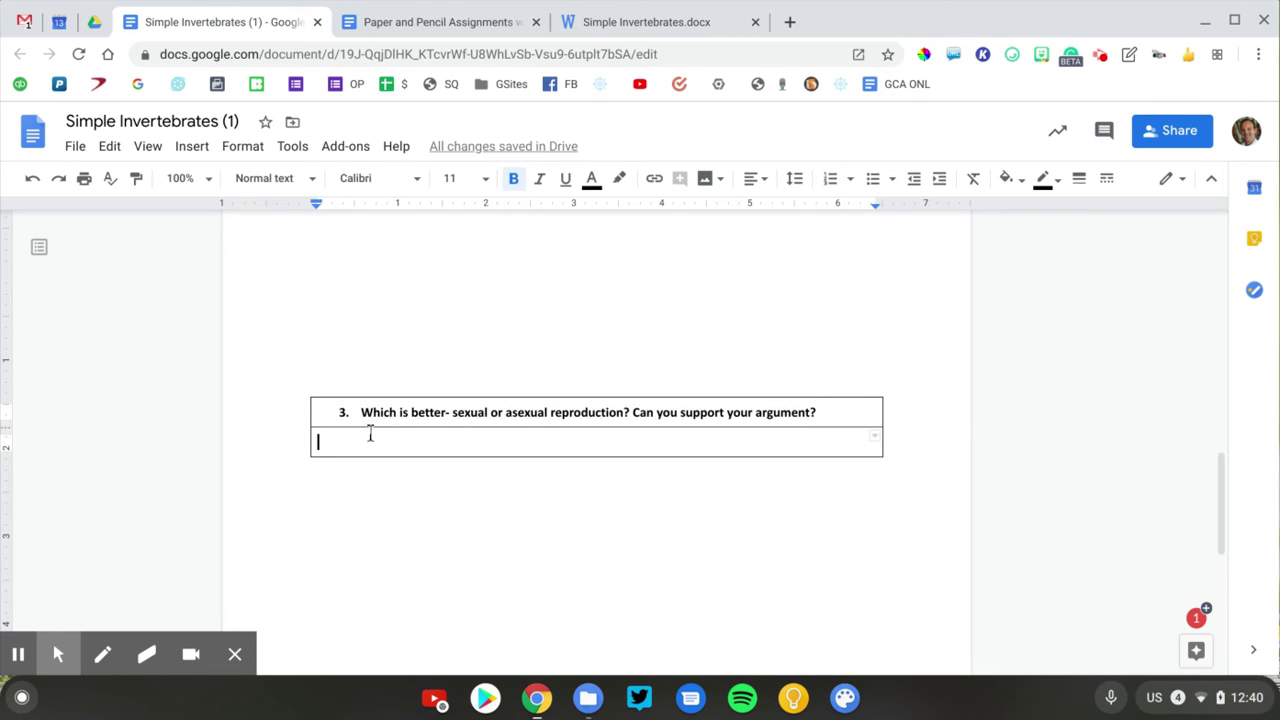
{"action": "key", "text": "Return"}
{"action": "key", "text": "Return"}
{"action": "key", "text": "Return"}
{"action": "key", "text": "Return"}
{"action": "key", "text": "Return"}
{"action": "key", "text": "Return"}
{"action": "key", "text": "Return"}
{"action": "key", "text": "Return"}
{"action": "key", "text": "Return"}
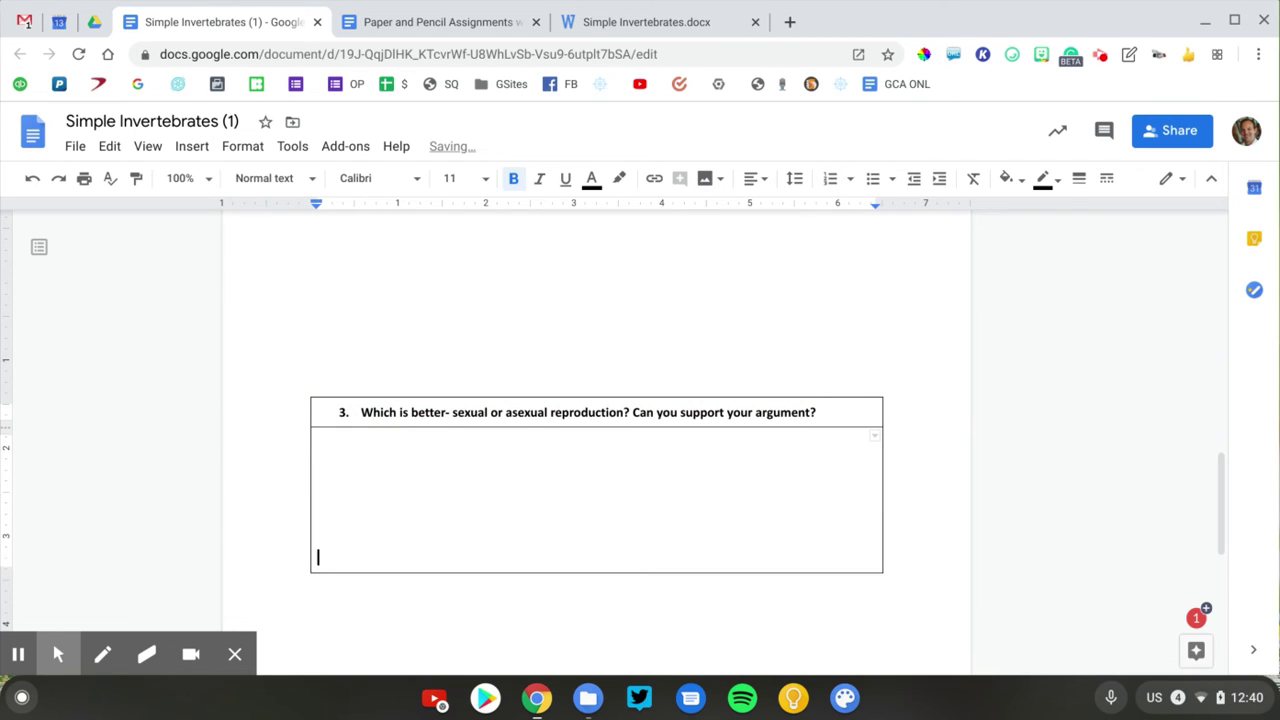
{"action": "key", "text": "Return"}
{"action": "key", "text": "Return"}
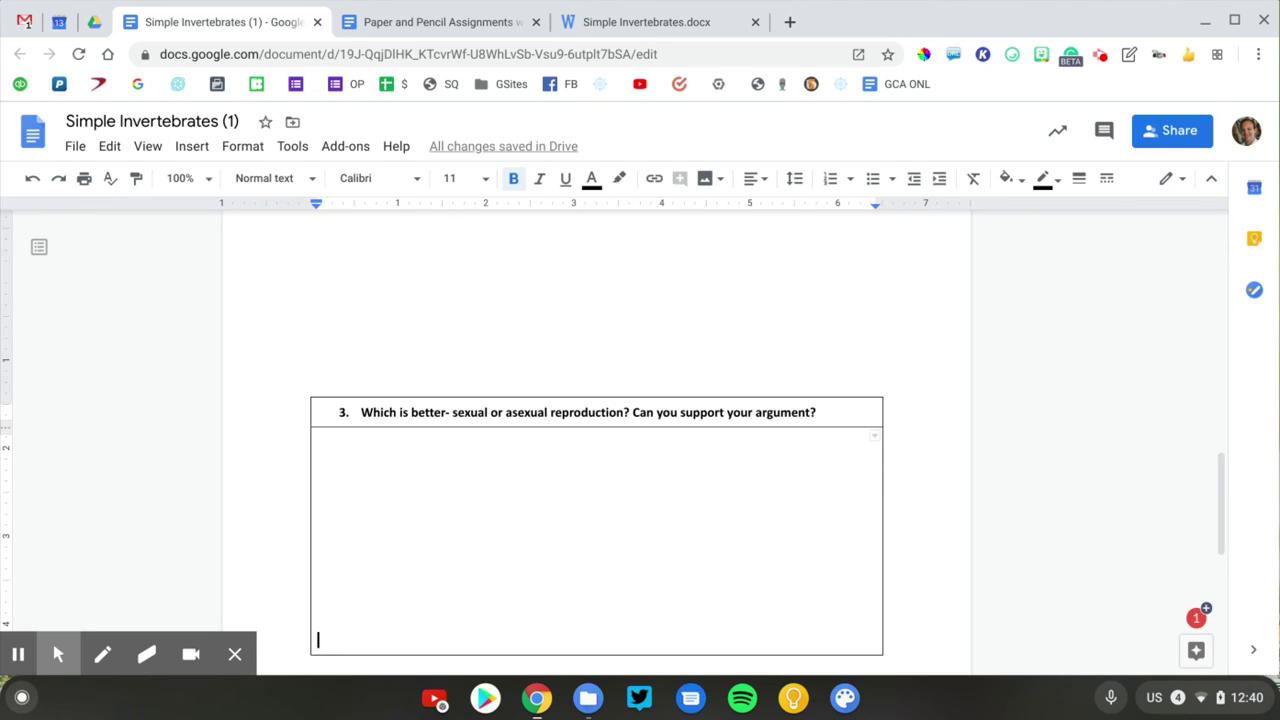
{"action": "scroll", "coordinate": [596, 440], "scroll_direction": "up", "scroll_amount": 15}
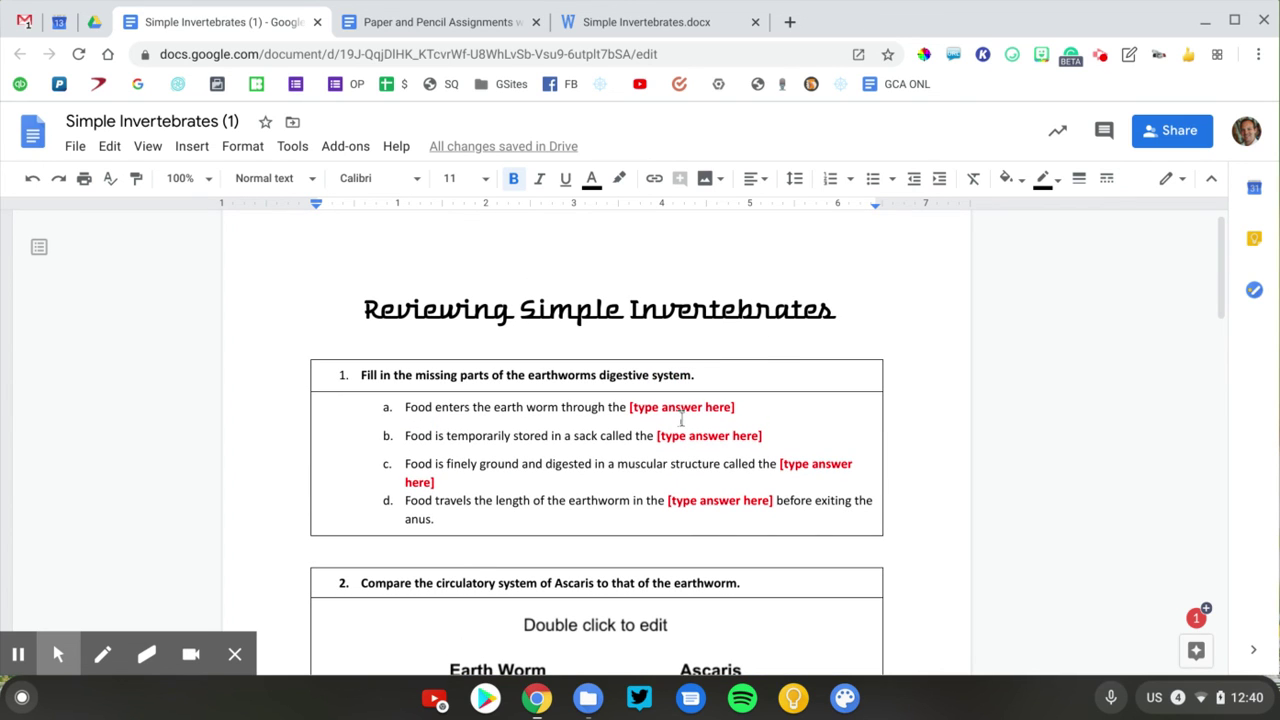
{"action": "scroll", "coordinate": [681, 419], "scroll_direction": "down", "scroll_amount": 5}
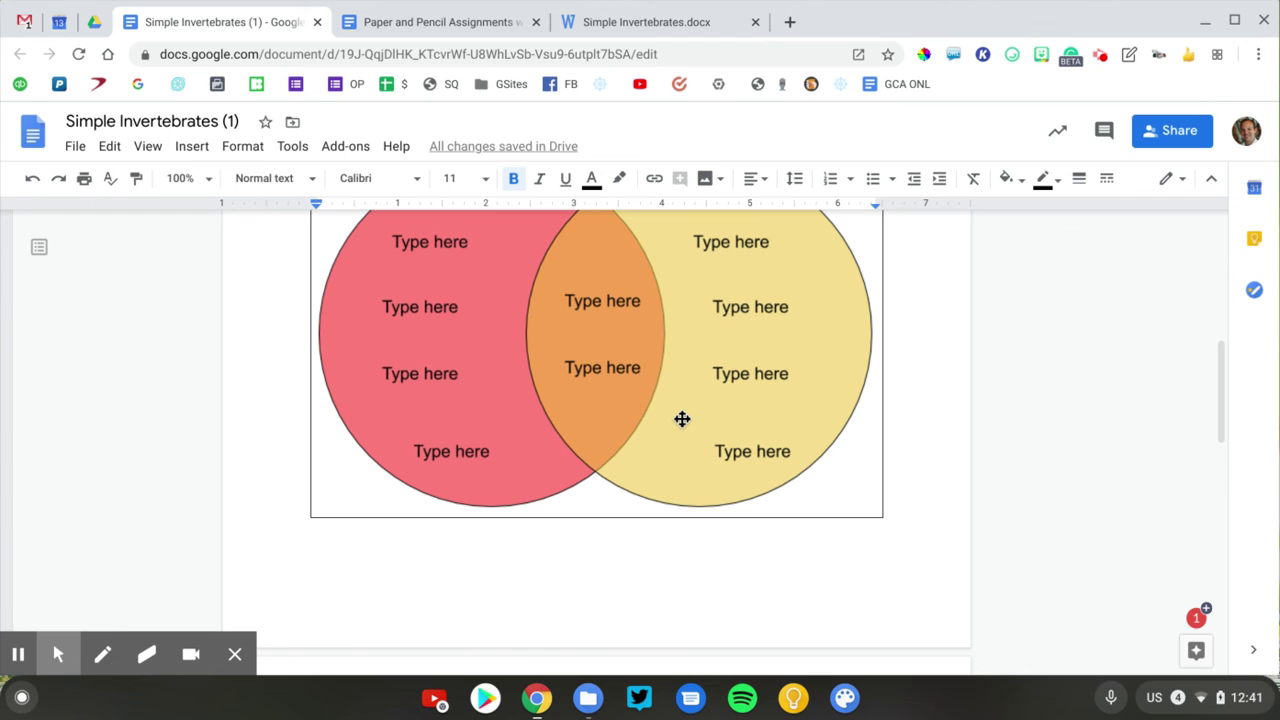
{"action": "scroll", "coordinate": [681, 419], "scroll_direction": "up", "scroll_amount": 5}
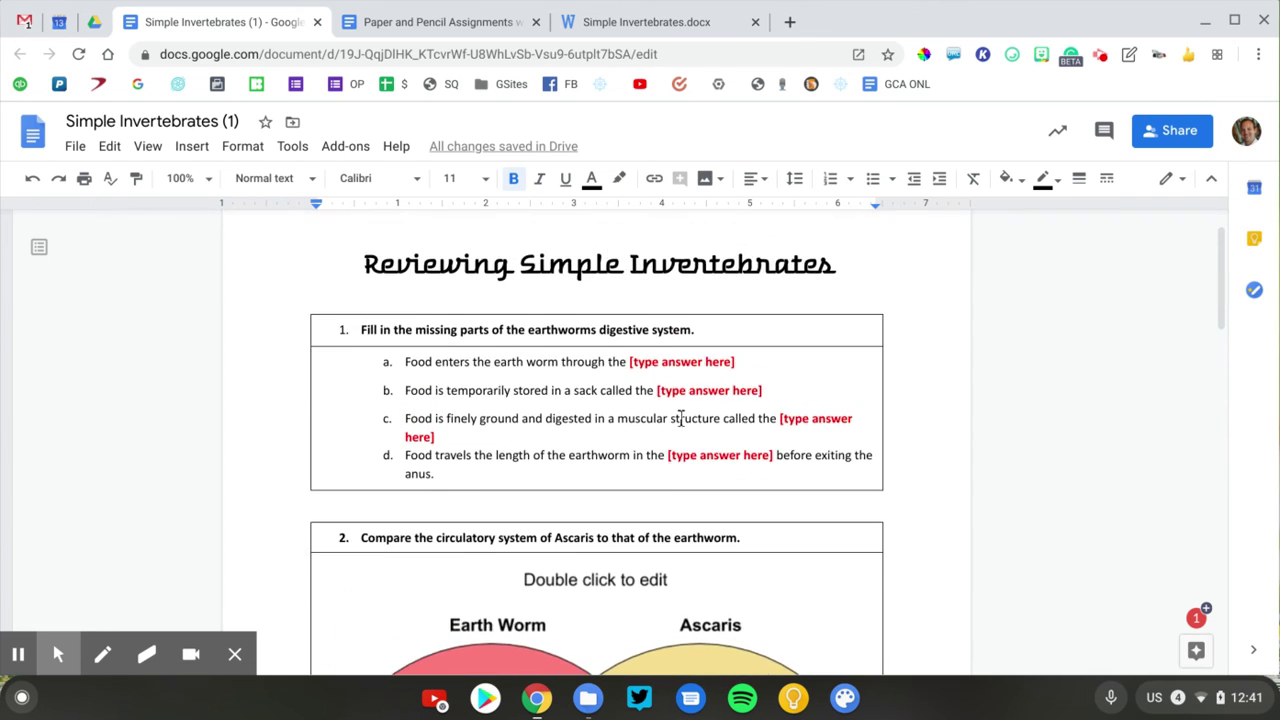